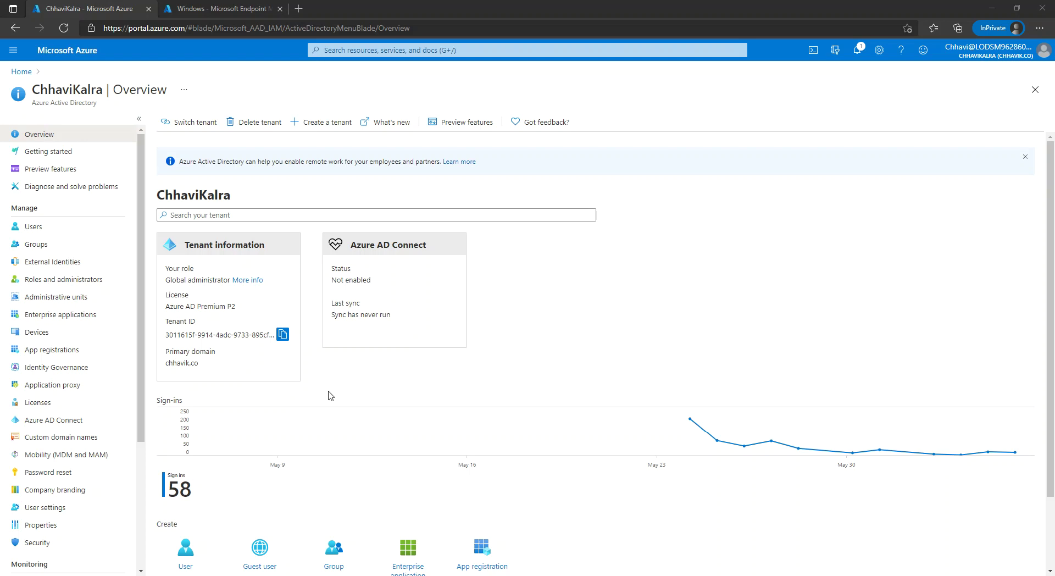
- Open the Azure Active Directory All users list showing the tenant's four users
{"action": "left_click", "coordinate": [72, 230]}
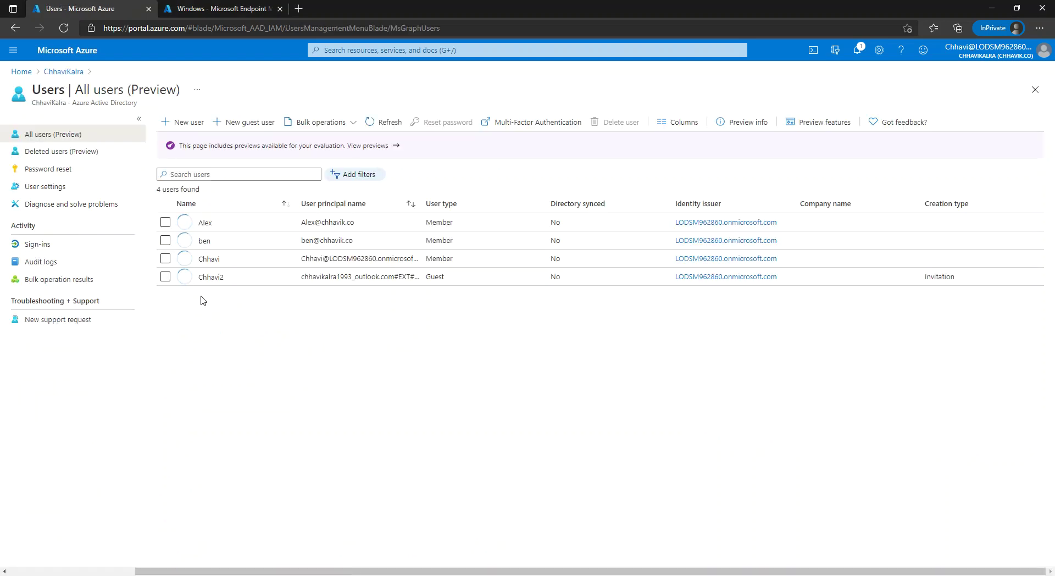
- Confirm the first user's Enterprise Mobility + Security E5 licence has the Microsoft Intune plan enabled
{"action": "left_click", "coordinate": [207, 223]}
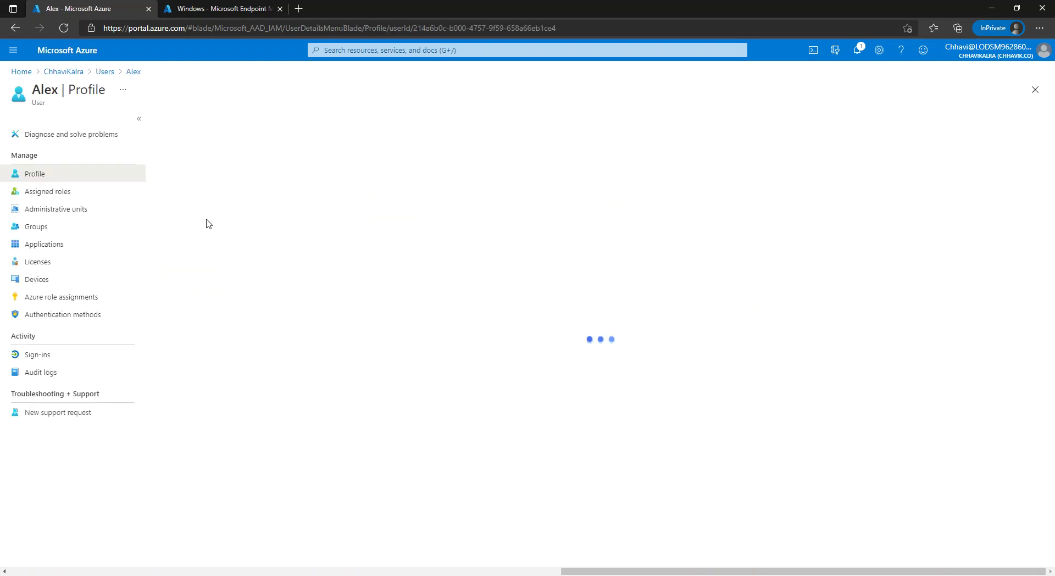
{"action": "left_click", "coordinate": [77, 266]}
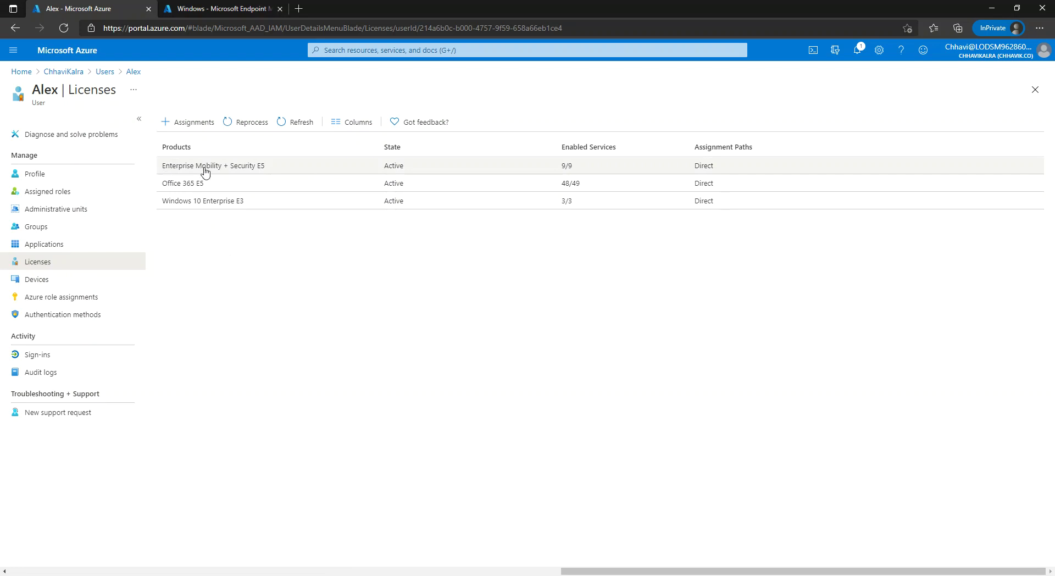
{"action": "left_click_drag", "start_coordinate": [226, 167], "coordinate": [264, 170]}
{"action": "left_click", "coordinate": [271, 169]}
{"action": "left_click", "coordinate": [271, 168]}
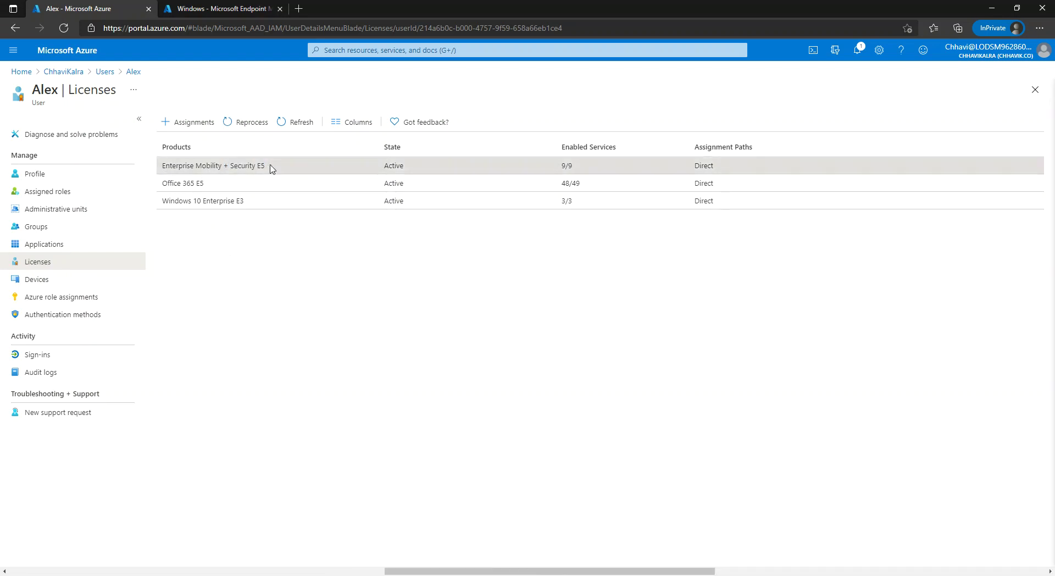
{"action": "left_click_drag", "start_coordinate": [19, 396], "coordinate": [66, 398]}
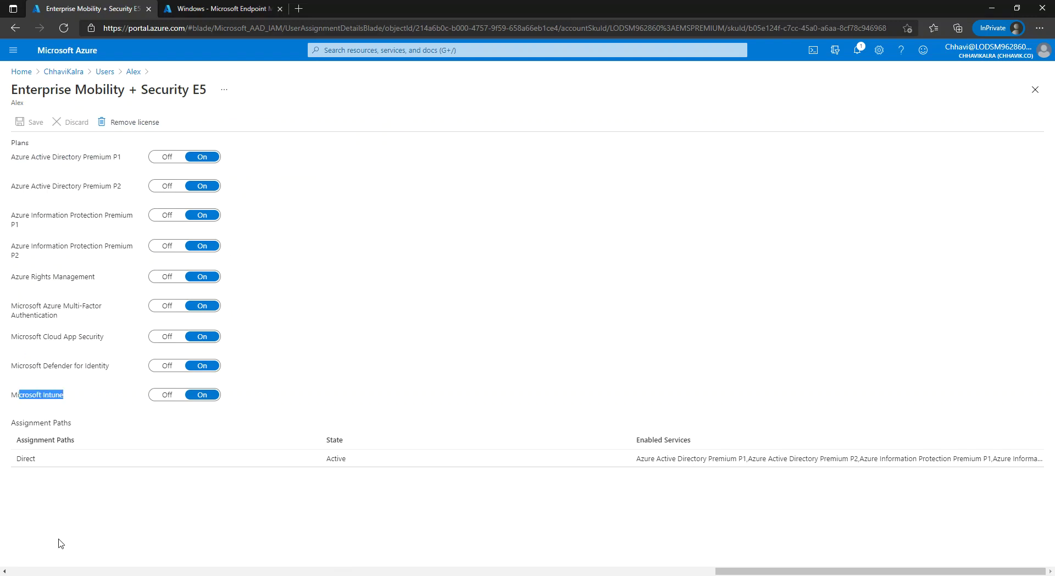
{"action": "left_click", "coordinate": [82, 73]}
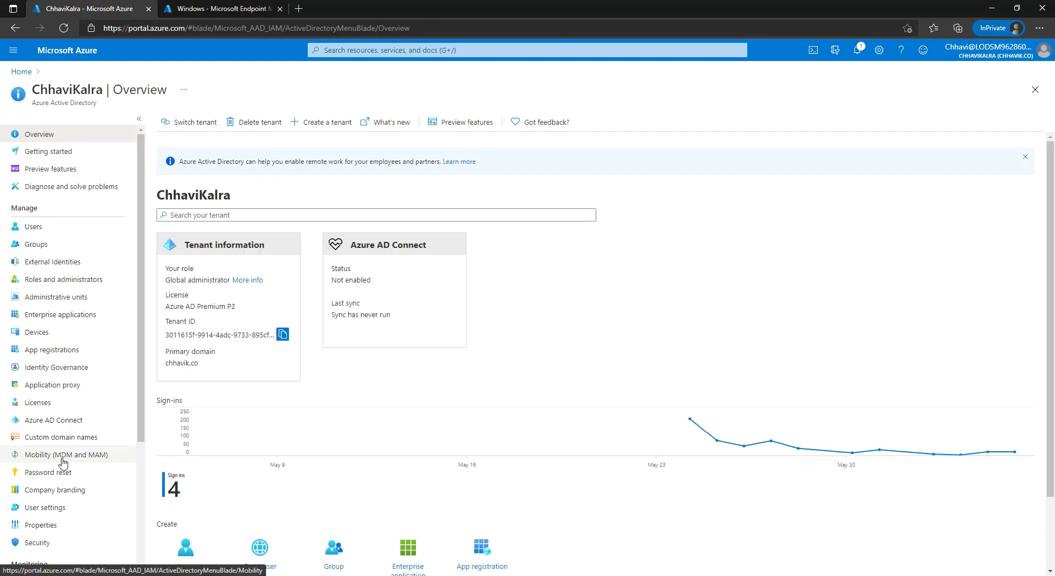
- Review Microsoft Intune's MDM and MAM user scopes under Mobility (MDM and MAM)
{"action": "left_click", "coordinate": [59, 456]}
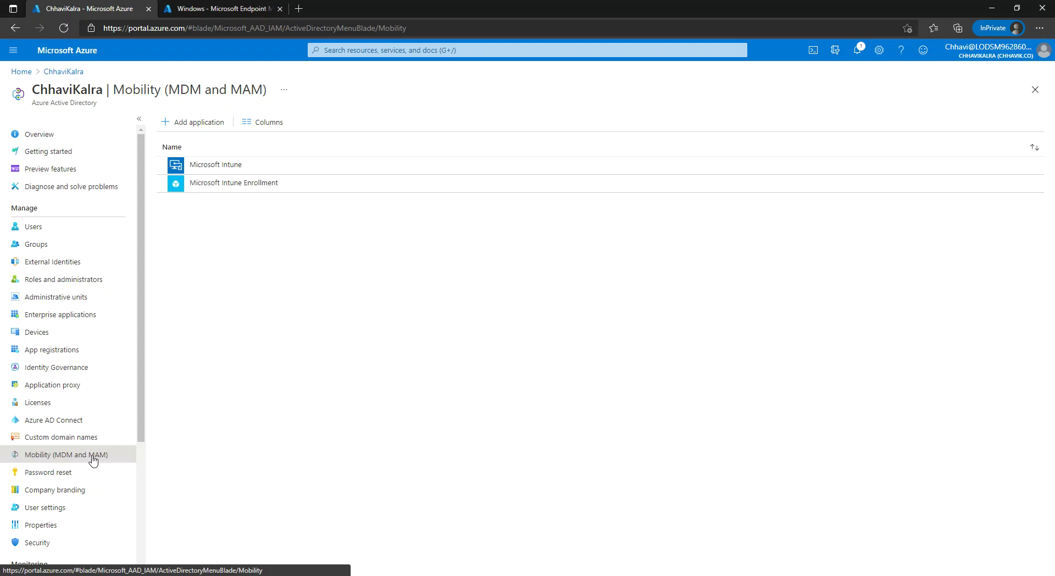
{"action": "left_click", "coordinate": [249, 164]}
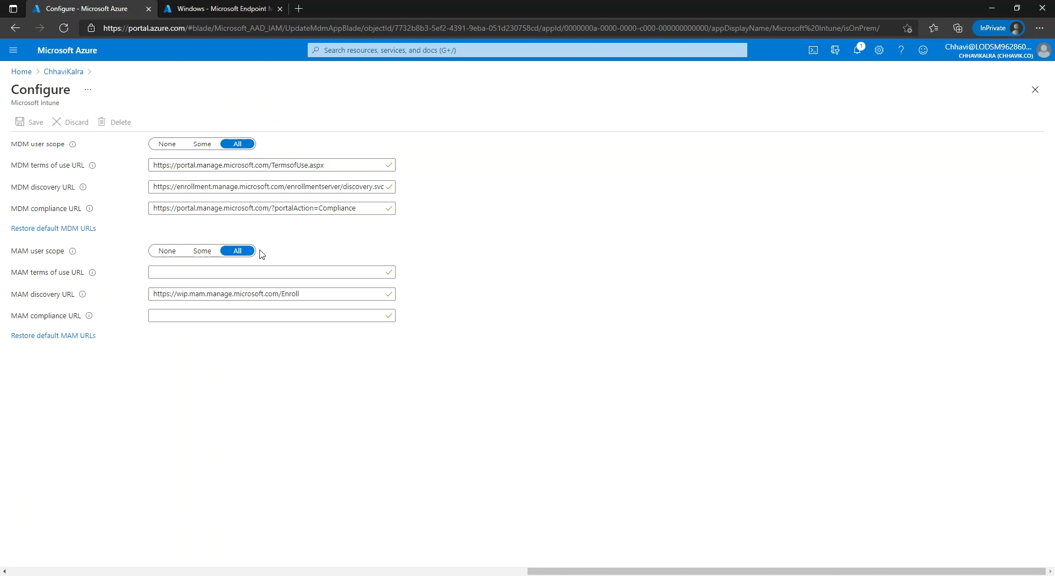
{"action": "left_click_drag", "start_coordinate": [17, 146], "coordinate": [31, 151]}
{"action": "left_click_drag", "start_coordinate": [11, 252], "coordinate": [27, 255]}
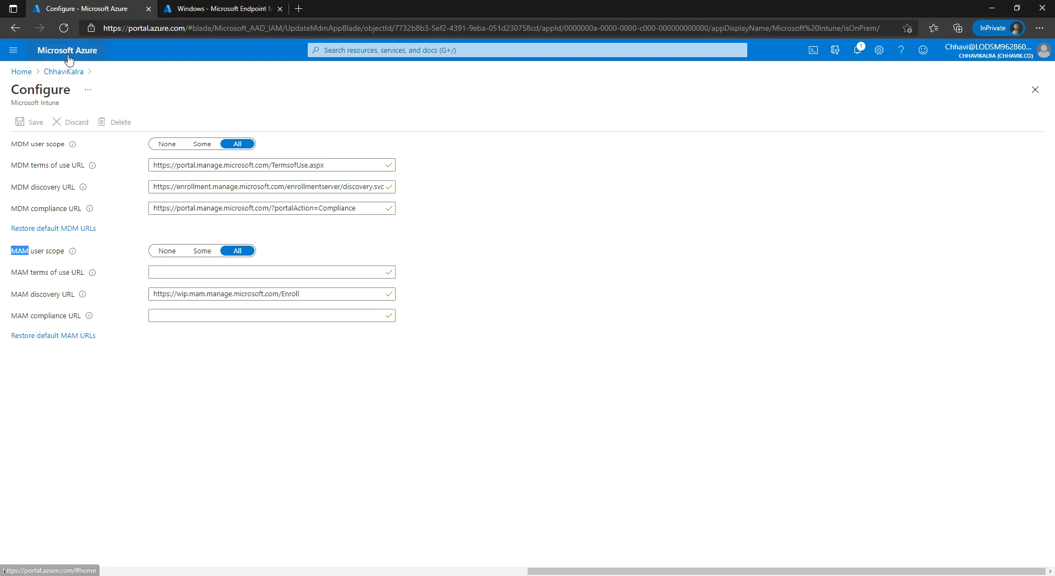
{"action": "left_click", "coordinate": [70, 79]}
- Check that Microsoft Intune Enrollment's MDM user scope is set to All
{"action": "left_click", "coordinate": [245, 192]}
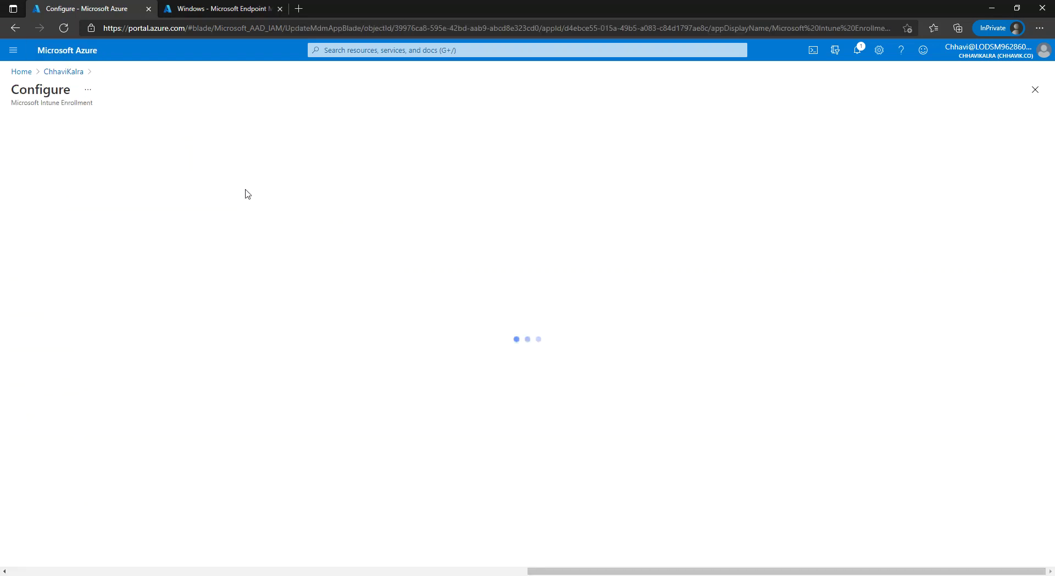
{"action": "left_click", "coordinate": [233, 286]}
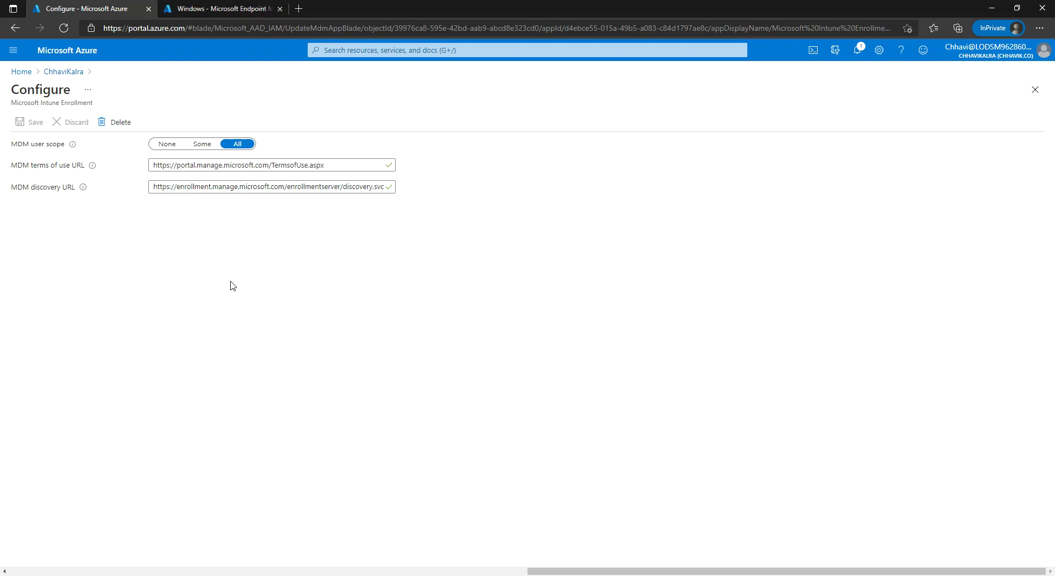
{"action": "left_click", "coordinate": [67, 72]}
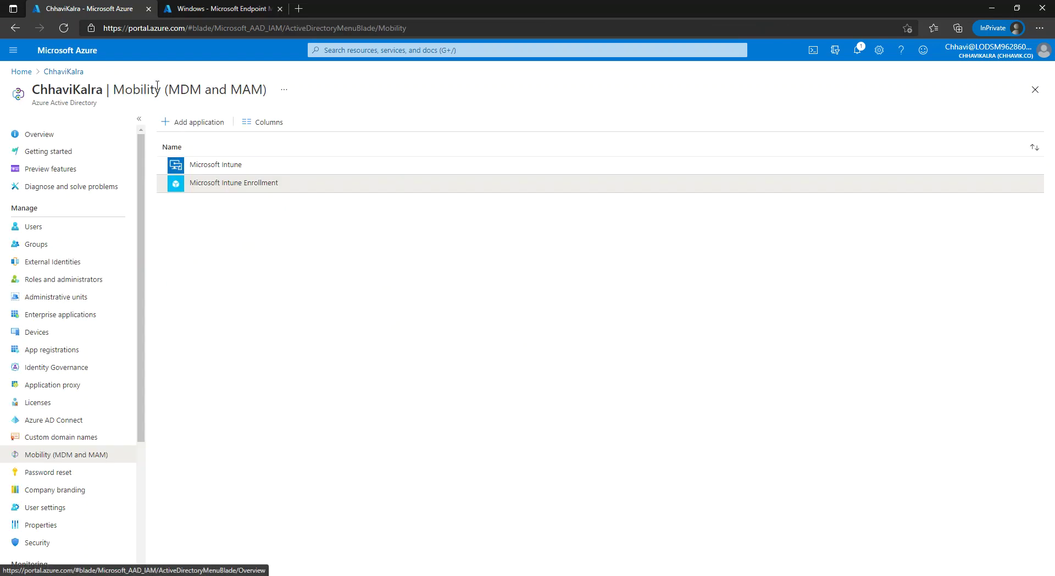
- Verify Endpoint Manager's Windows Automatic Enrollment shows MDM and MAM user scopes set to All
{"action": "left_click", "coordinate": [213, 8]}
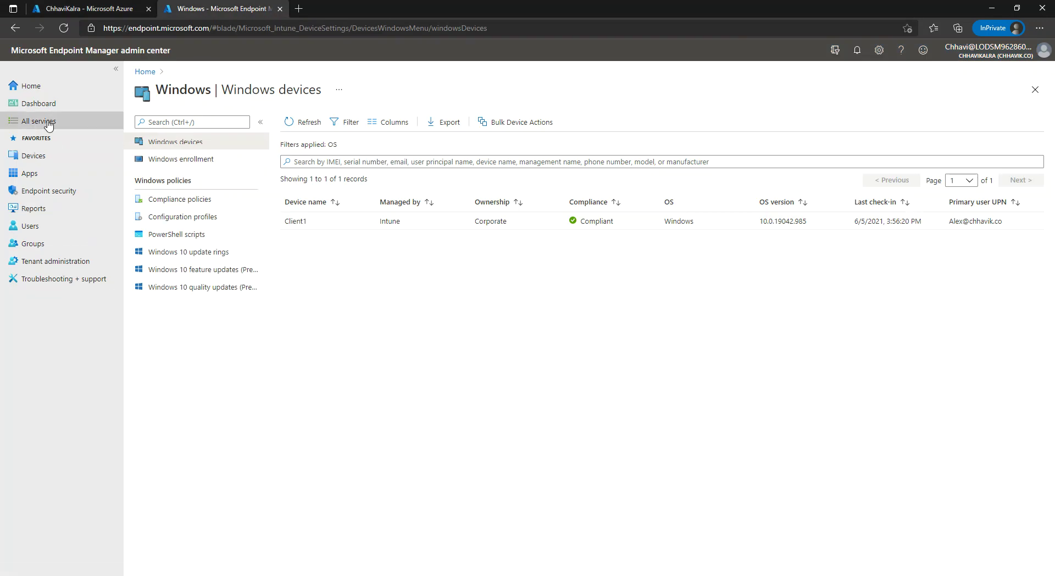
{"action": "left_click", "coordinate": [50, 89]}
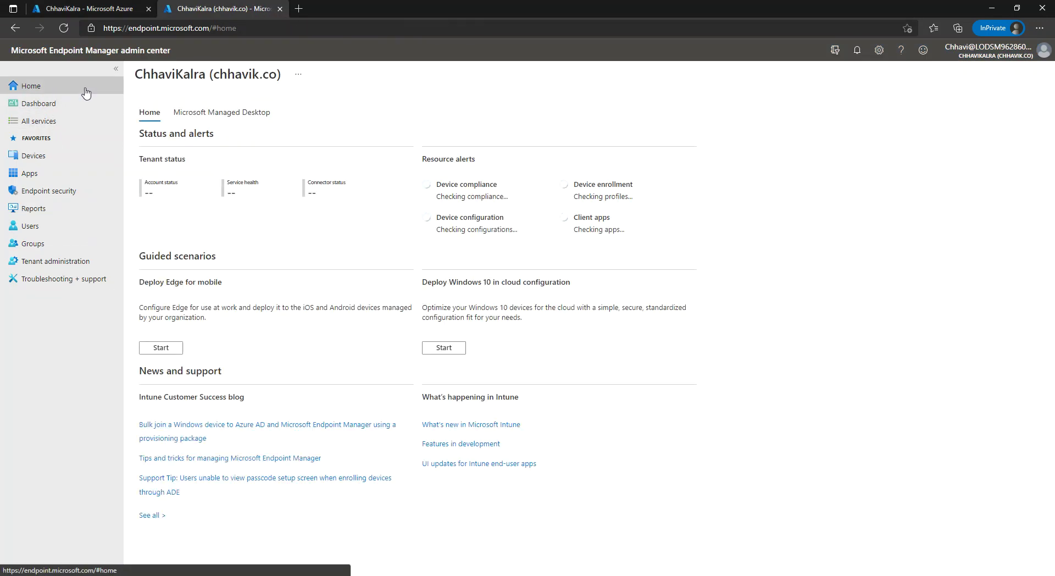
{"action": "left_click", "coordinate": [63, 158]}
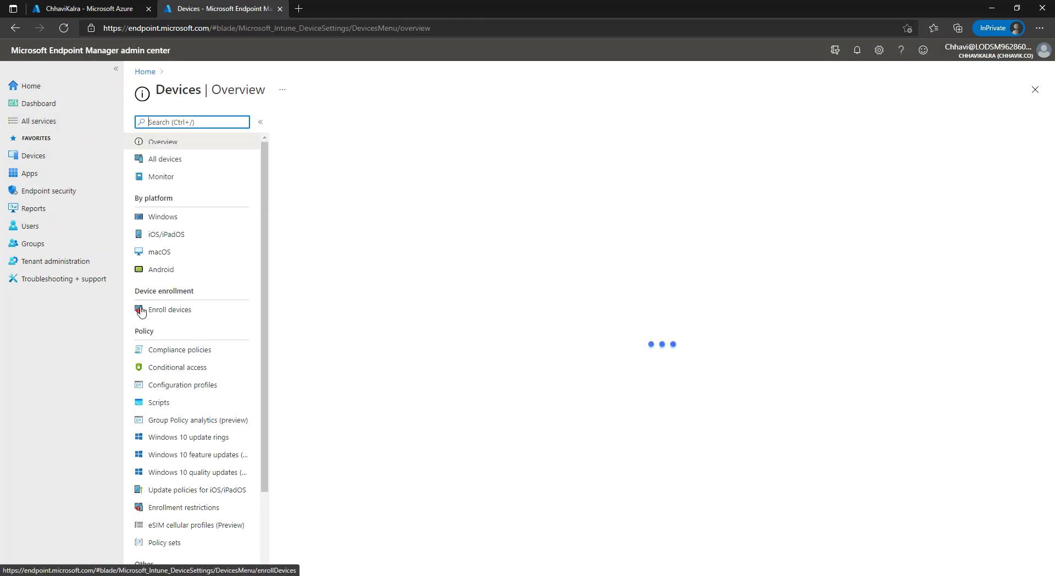
{"action": "left_click", "coordinate": [171, 311]}
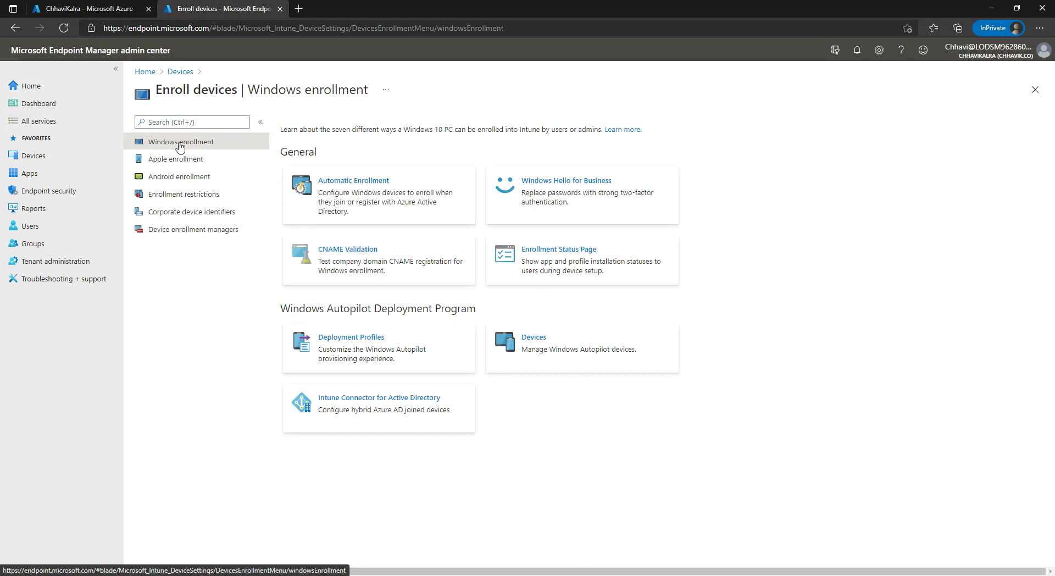
{"action": "left_click", "coordinate": [369, 187]}
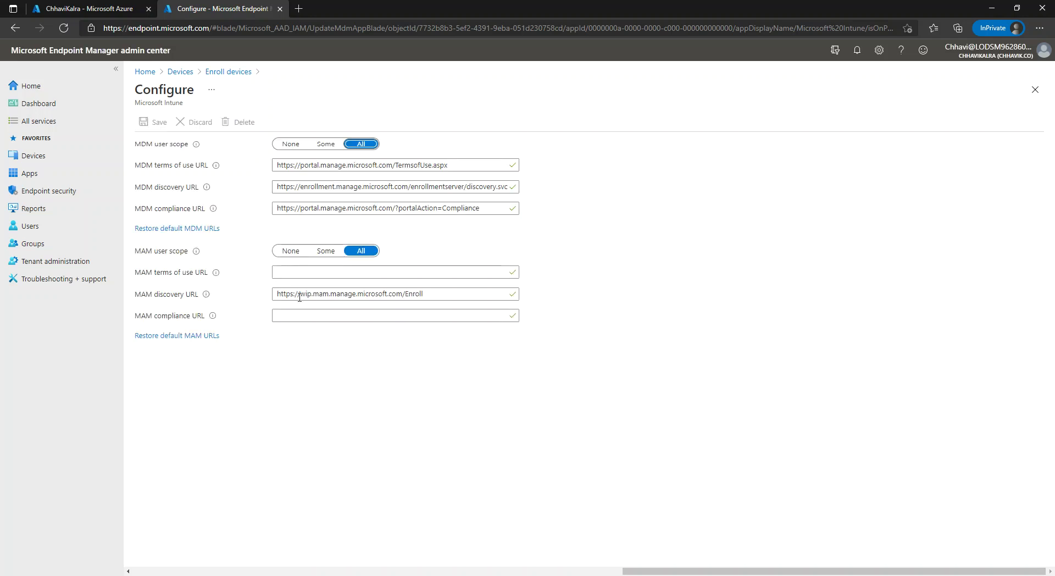
{"action": "key", "text": "ctrl+shift+Tab"}
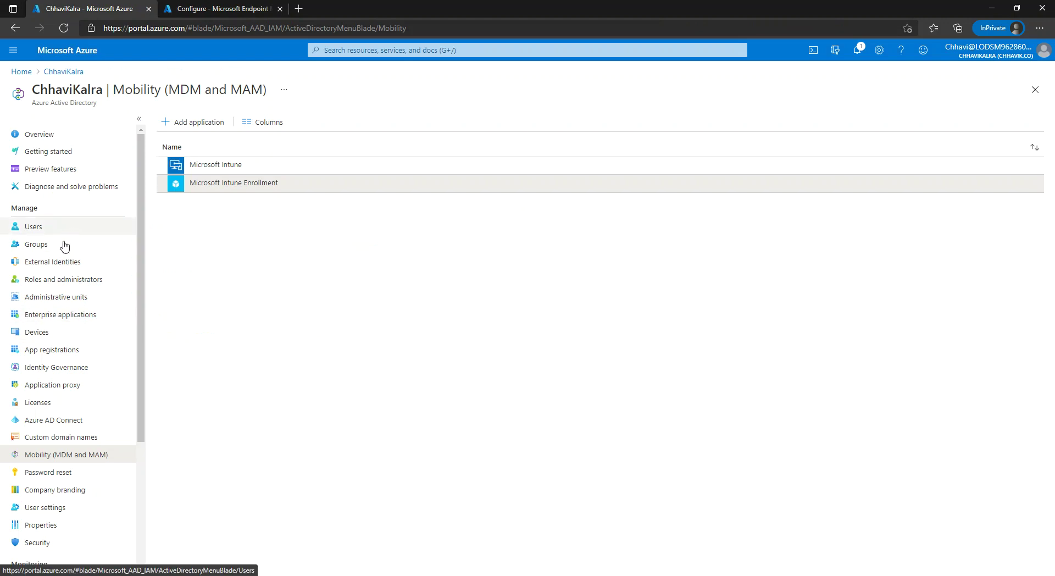
- Note the first user's user principal name in the All users list, then return to Endpoint Manager
{"action": "left_click", "coordinate": [78, 227]}
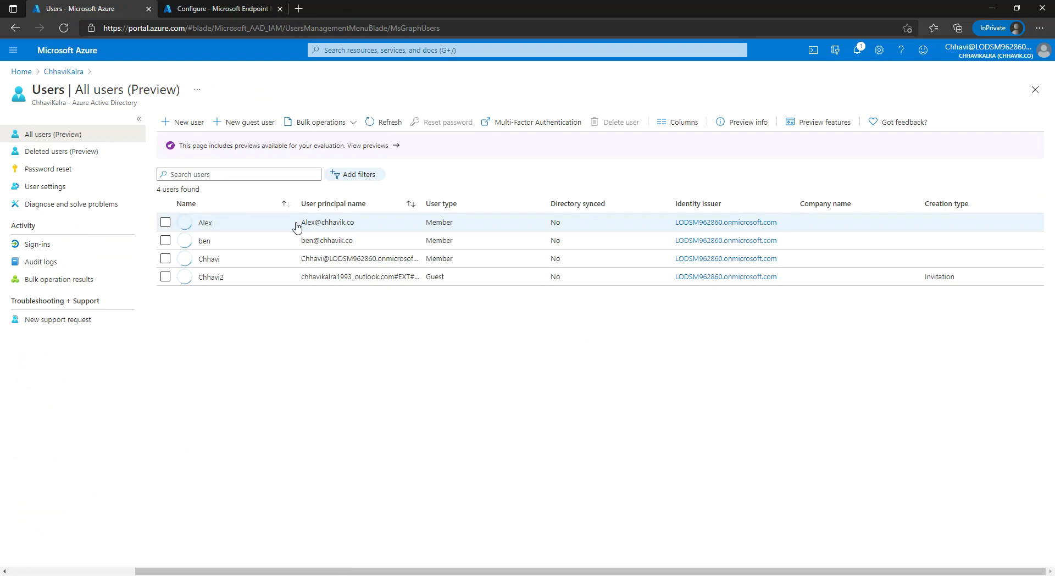
{"action": "left_click_drag", "start_coordinate": [300, 225], "coordinate": [358, 229]}
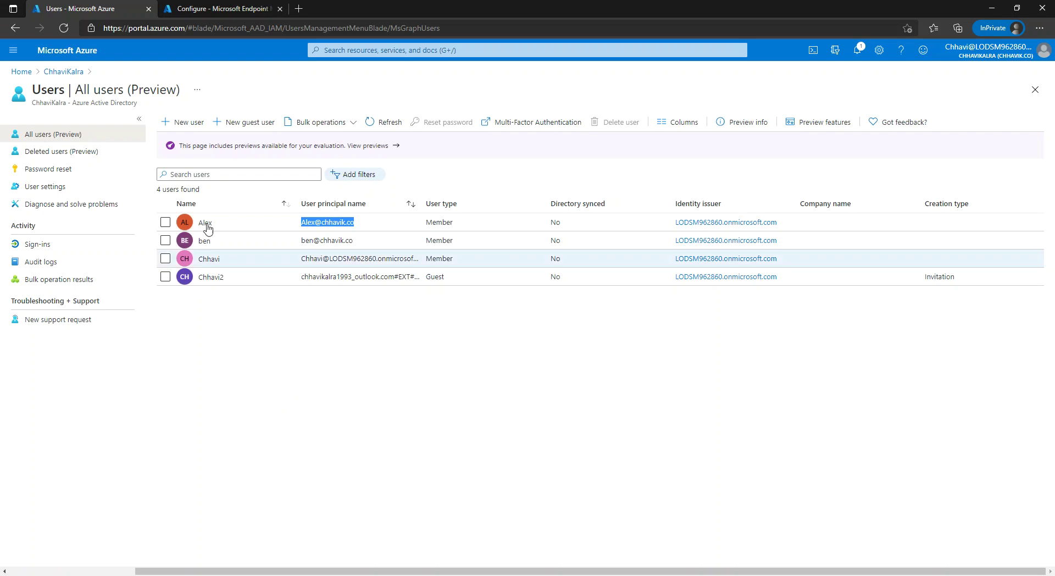
{"action": "left_click", "coordinate": [229, 8]}
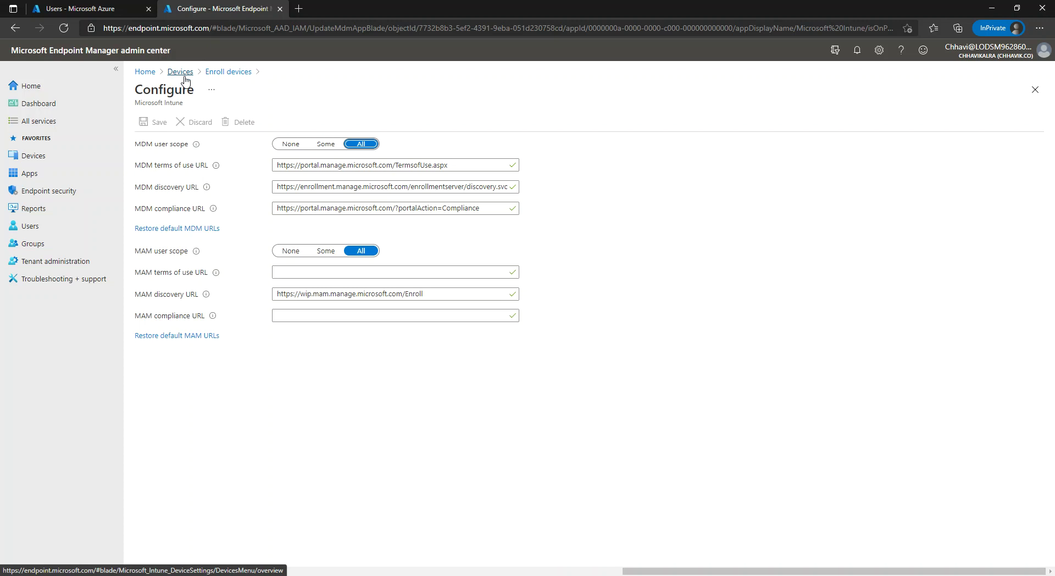
- Run CNAME Validation for chhavik.co in Windows enrollment and confirm it succeeds
{"action": "left_click", "coordinate": [183, 75]}
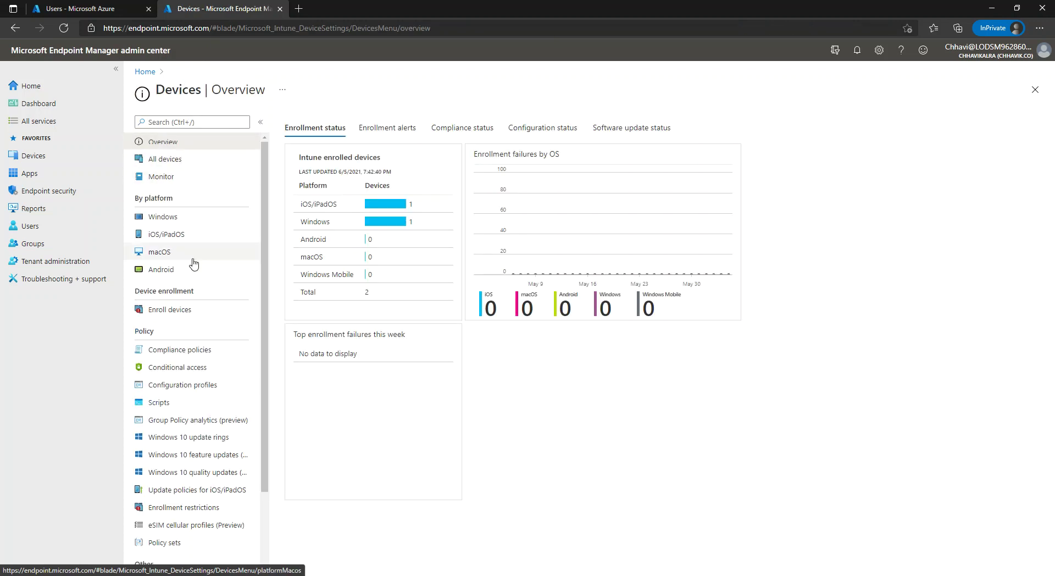
{"action": "left_click", "coordinate": [170, 309]}
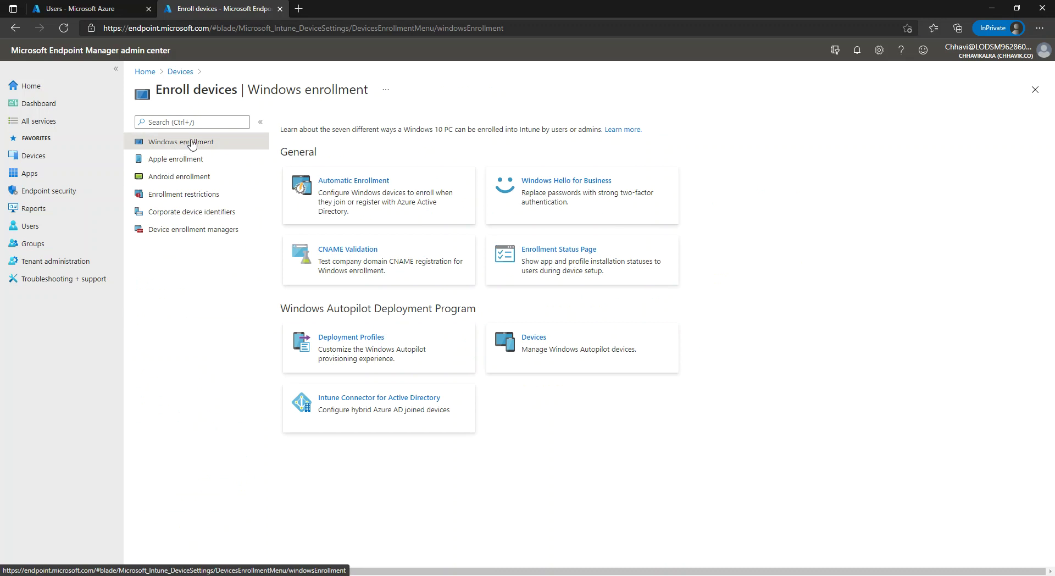
{"action": "left_click", "coordinate": [347, 260]}
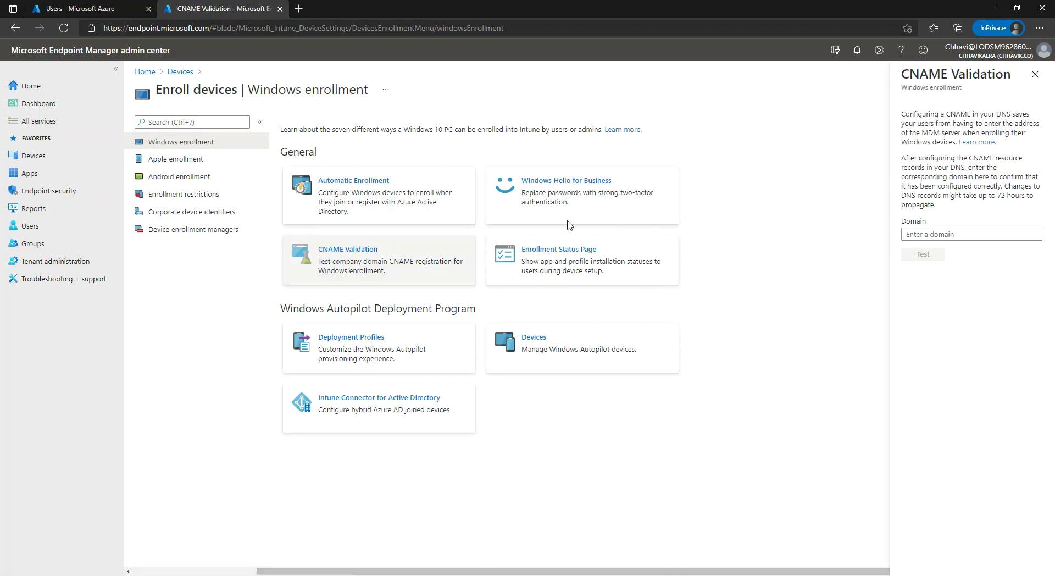
{"action": "left_click", "coordinate": [937, 233]}
{"action": "type", "text": "chhavi"}
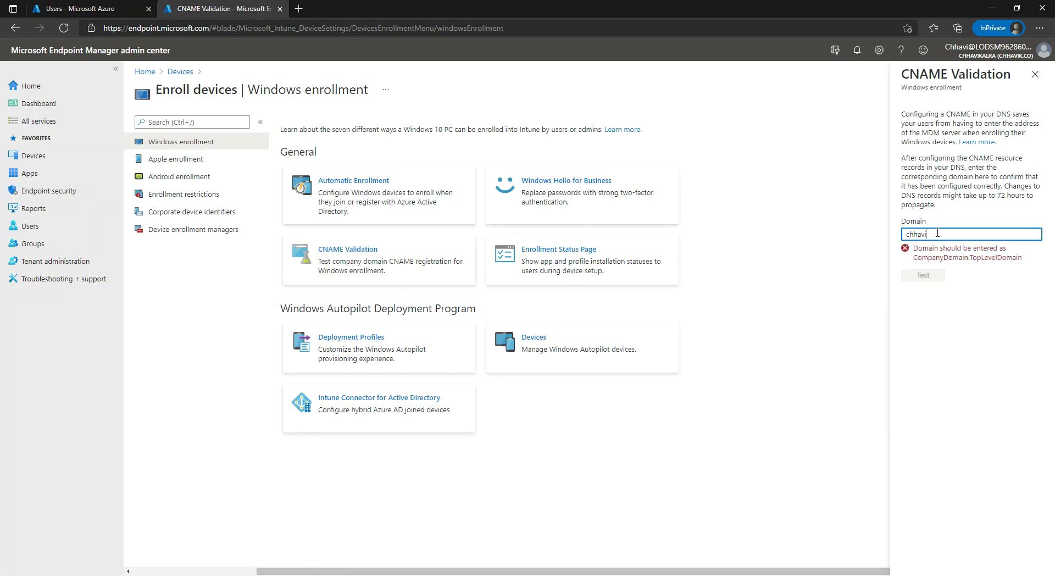
{"action": "type", "text": "k.co"}
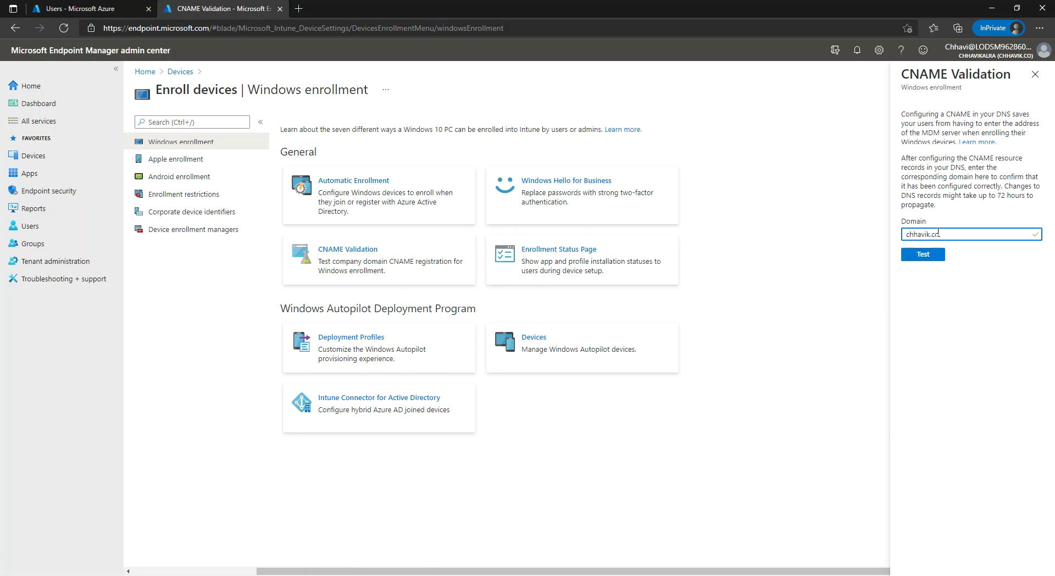
{"action": "left_click", "coordinate": [929, 263]}
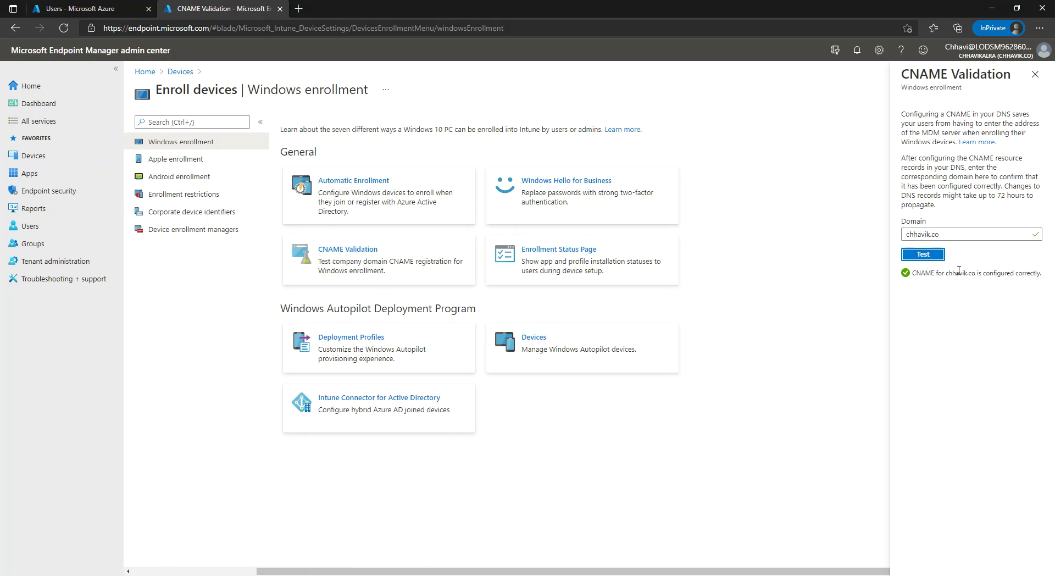
{"action": "left_click_drag", "start_coordinate": [942, 273], "coordinate": [982, 273]}
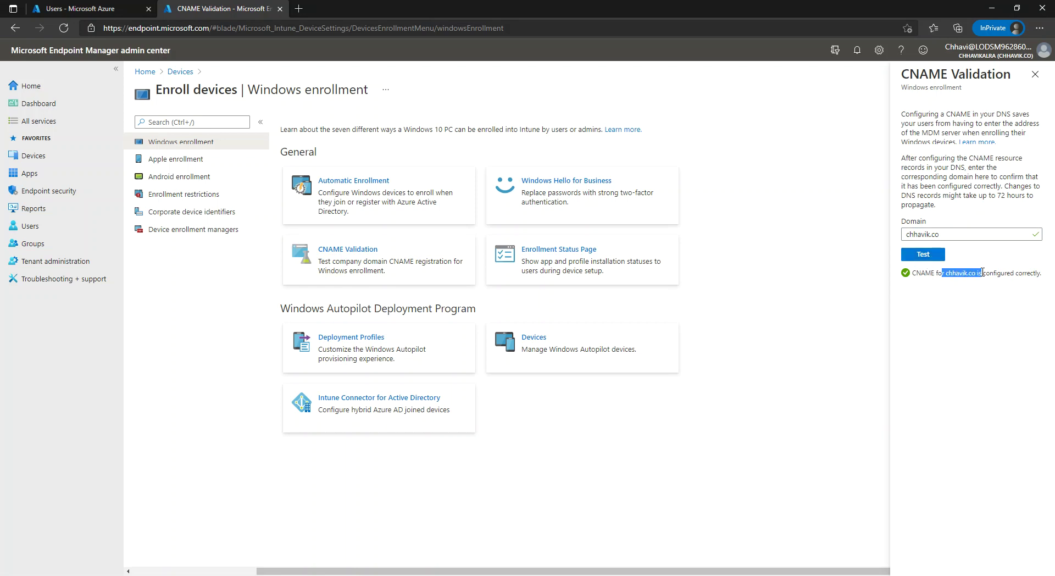
{"action": "left_click", "coordinate": [1035, 75]}
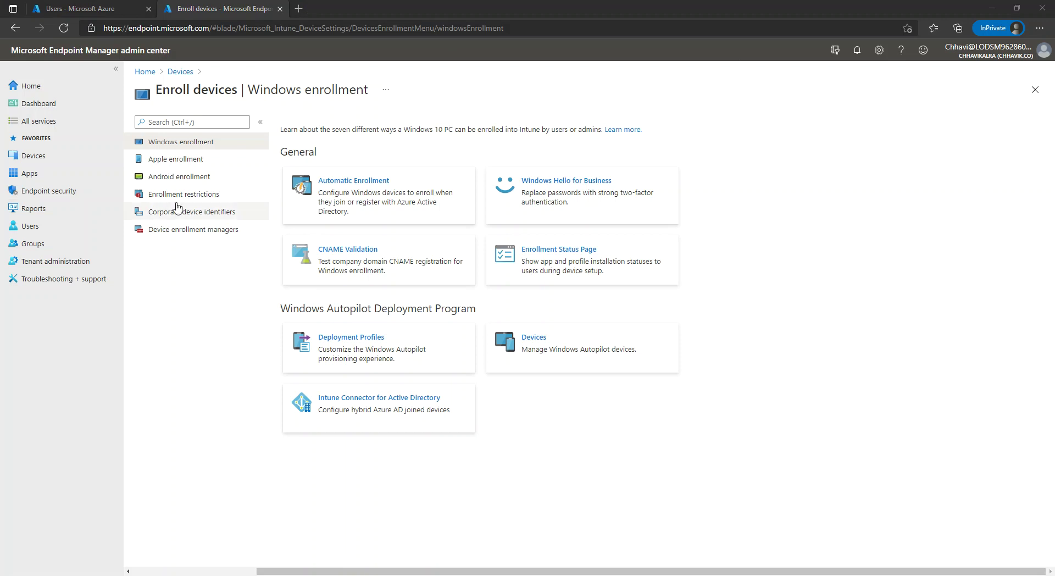
{"action": "left_click", "coordinate": [110, 8]}
- Find the client2 virtual machine and note its private IP address 10.0.0.8
{"action": "left_click", "coordinate": [12, 50]}
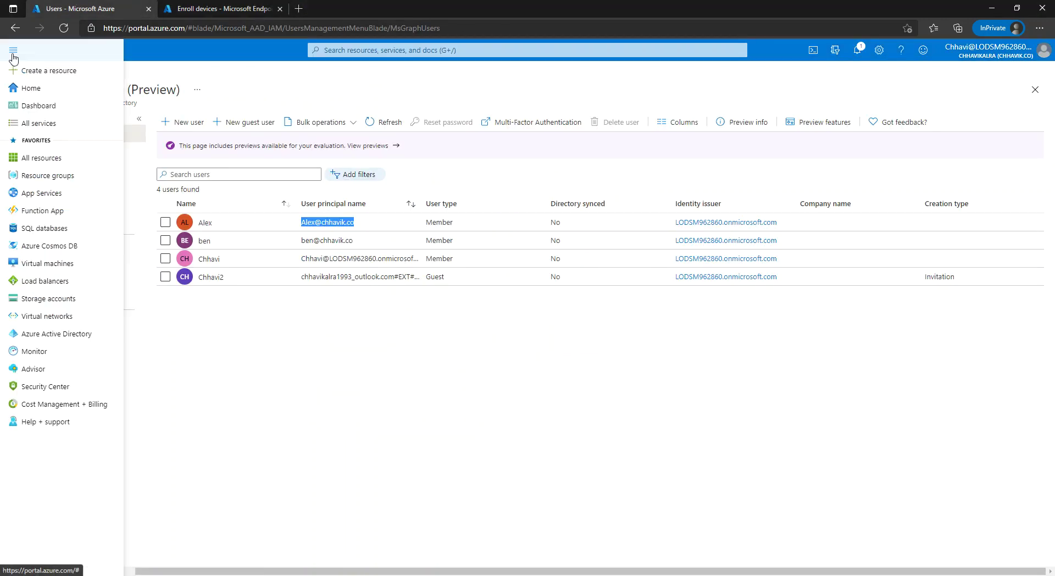
{"action": "left_click", "coordinate": [39, 264]}
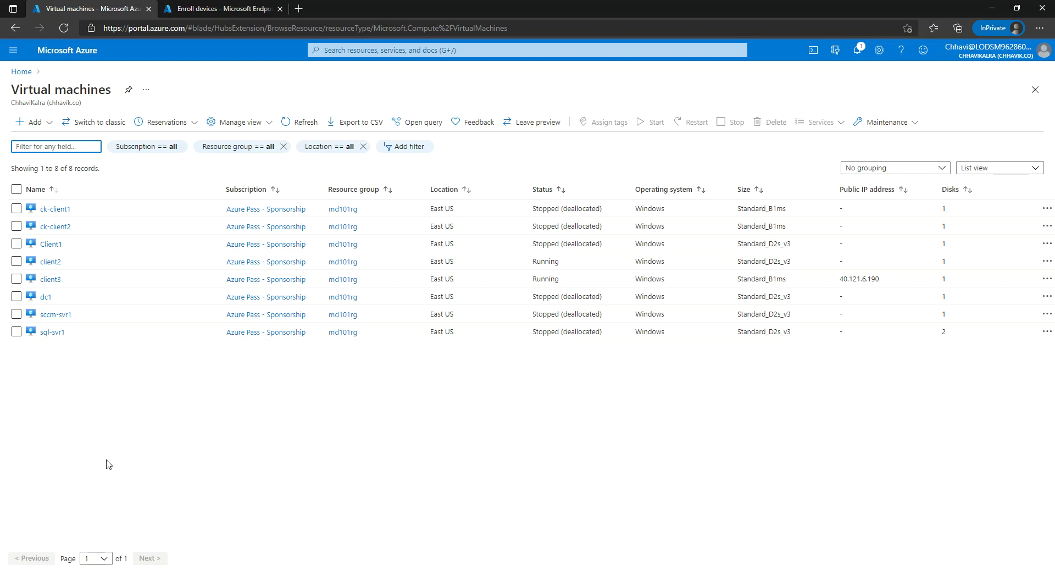
{"action": "left_click", "coordinate": [49, 261]}
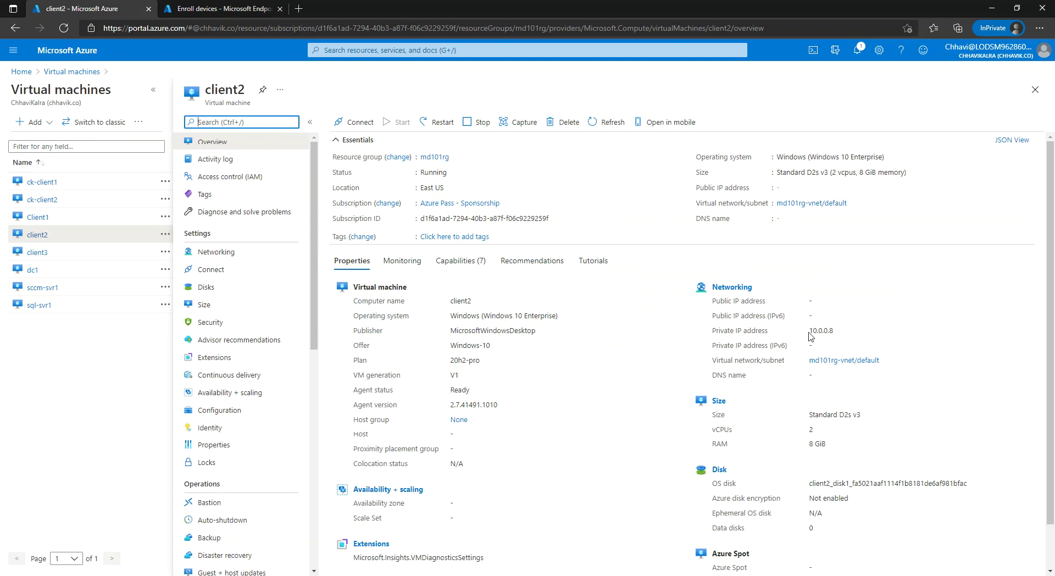
{"action": "left_click_drag", "start_coordinate": [811, 332], "coordinate": [834, 334]}
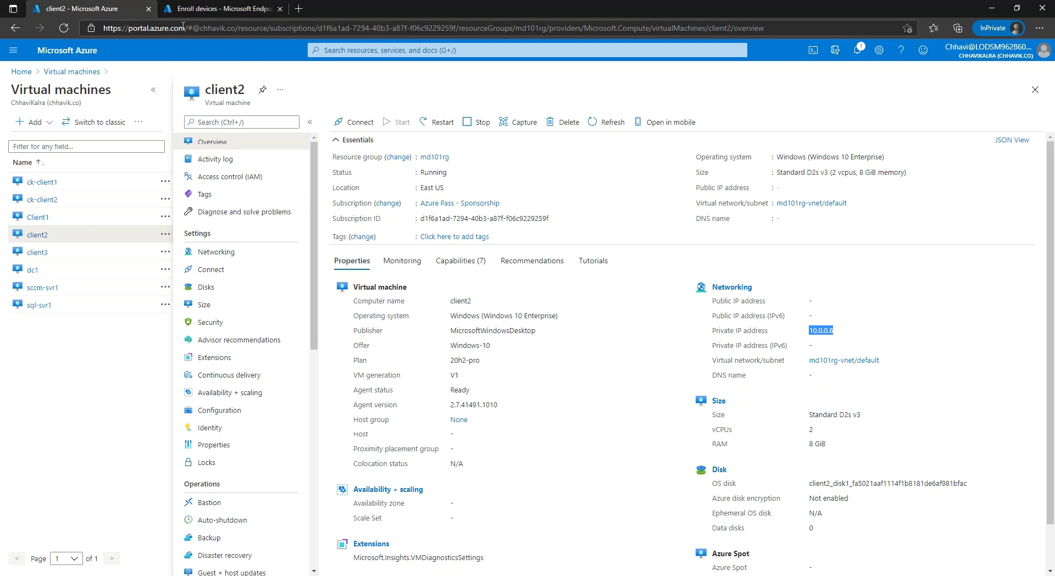
{"action": "left_click", "coordinate": [13, 50]}
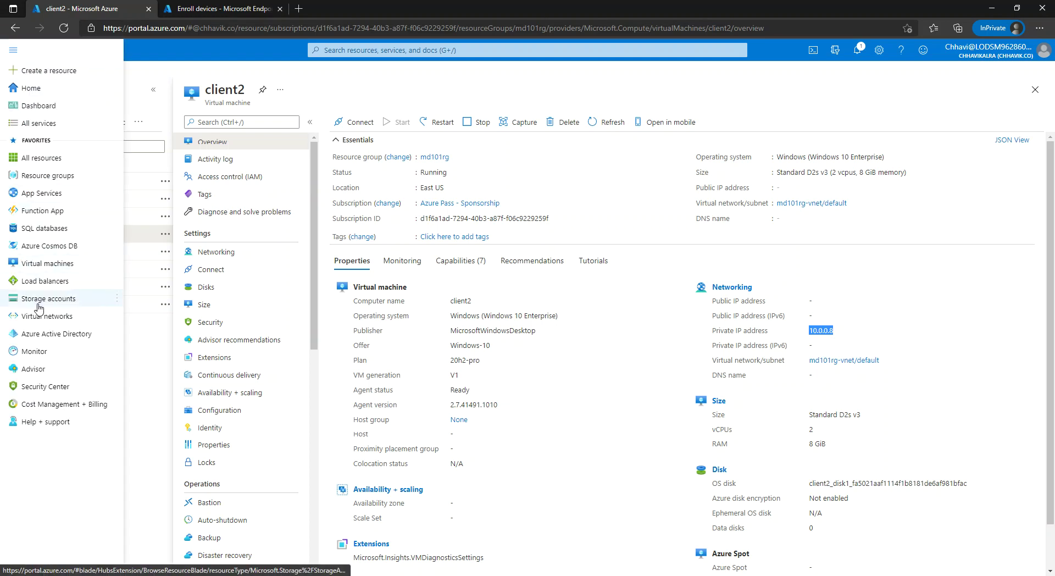
{"action": "left_click", "coordinate": [46, 332]}
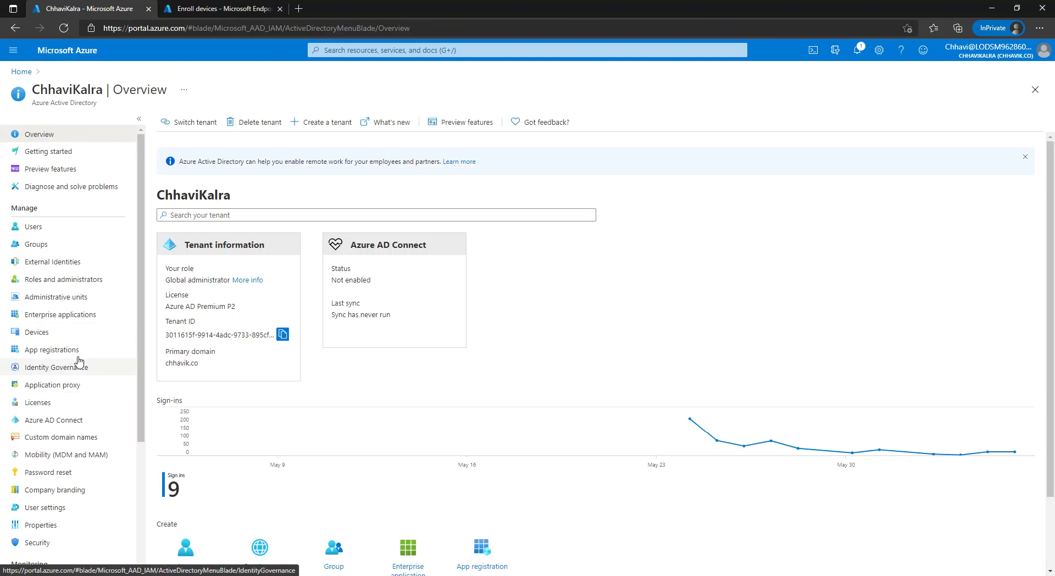
- Confirm client2 is absent from Azure AD Devices and Intune Windows devices, which list only Client1
{"action": "left_click", "coordinate": [57, 334]}
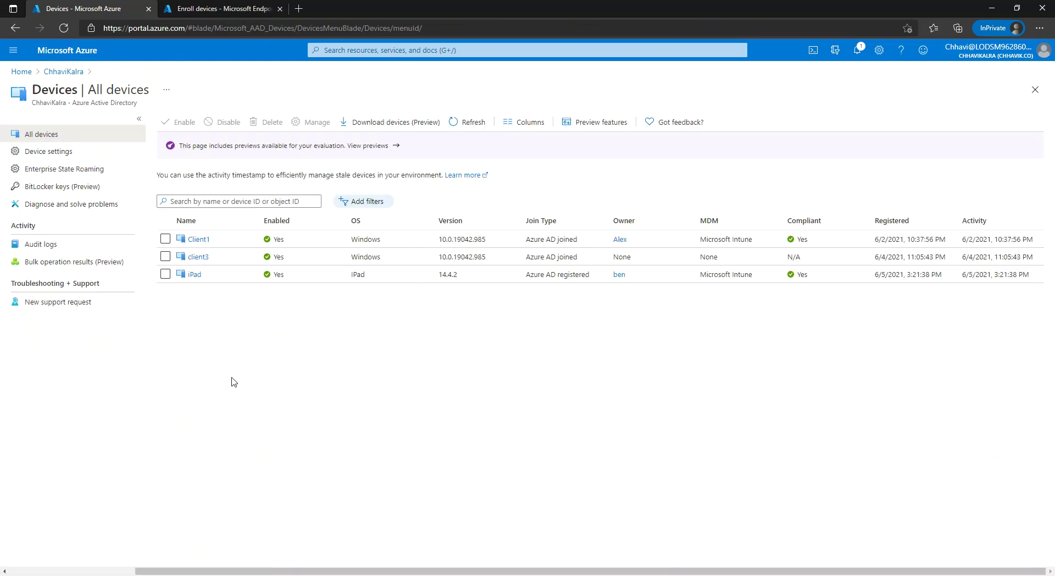
{"action": "left_click", "coordinate": [242, 9]}
{"action": "left_click", "coordinate": [65, 158]}
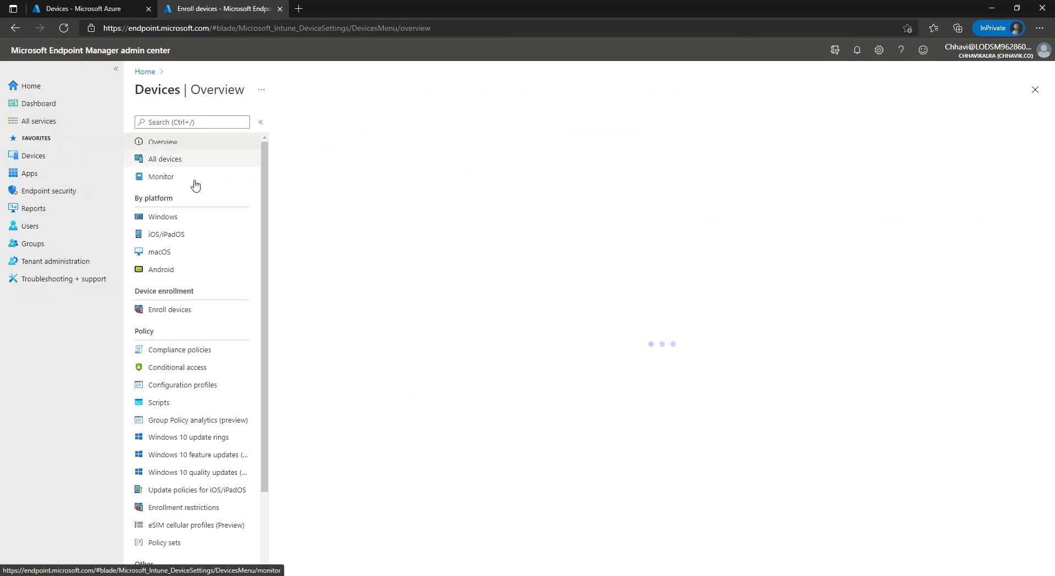
{"action": "left_click", "coordinate": [193, 222]}
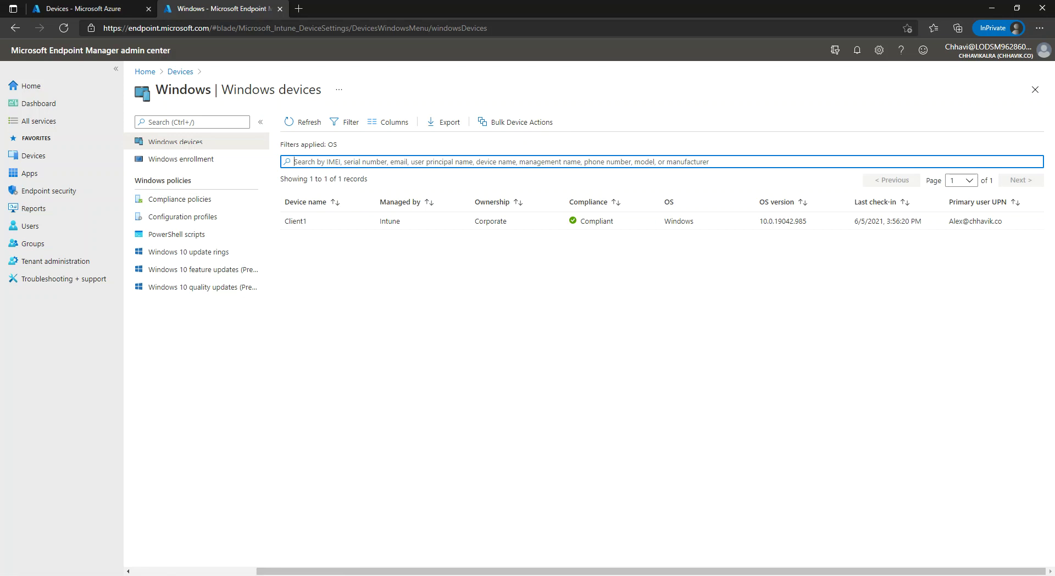
{"action": "key", "text": "alt+Tab"}
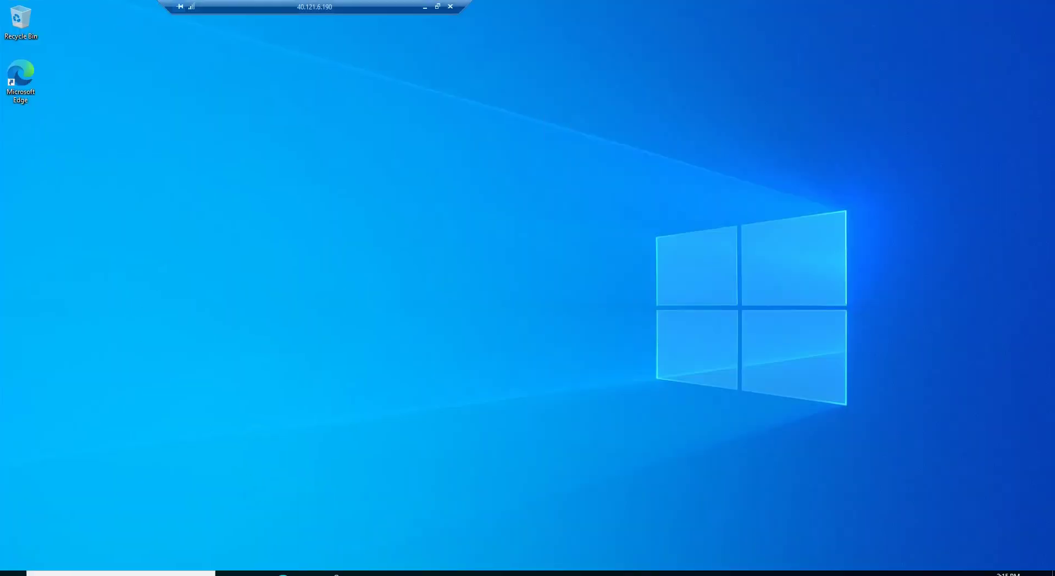
- Connect to 10.0.0.8 with mstsc, entering the account password and accepting the certificate warning
{"action": "right_click", "coordinate": [13, 573]}
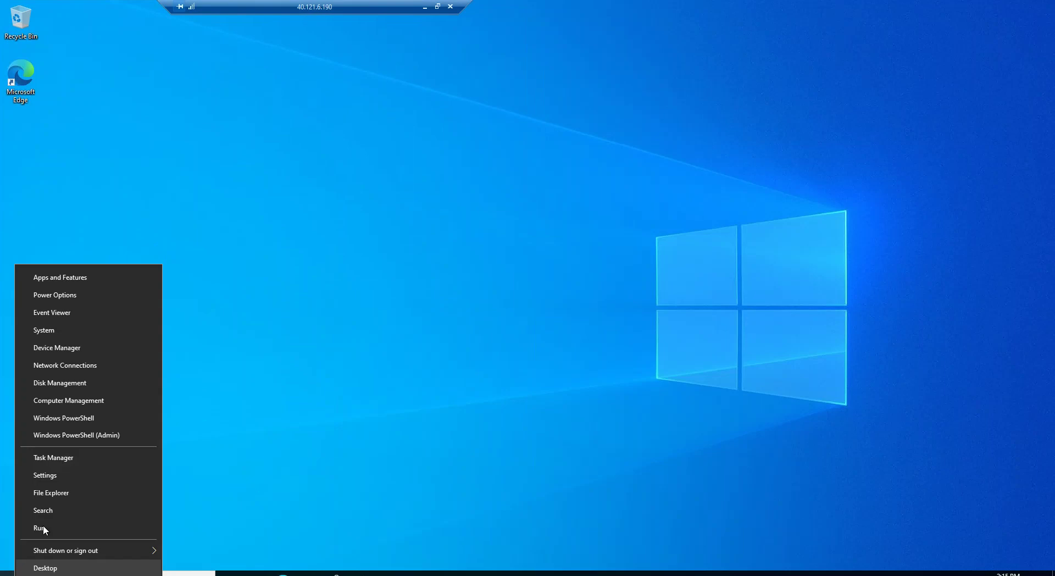
{"action": "left_click", "coordinate": [52, 532]}
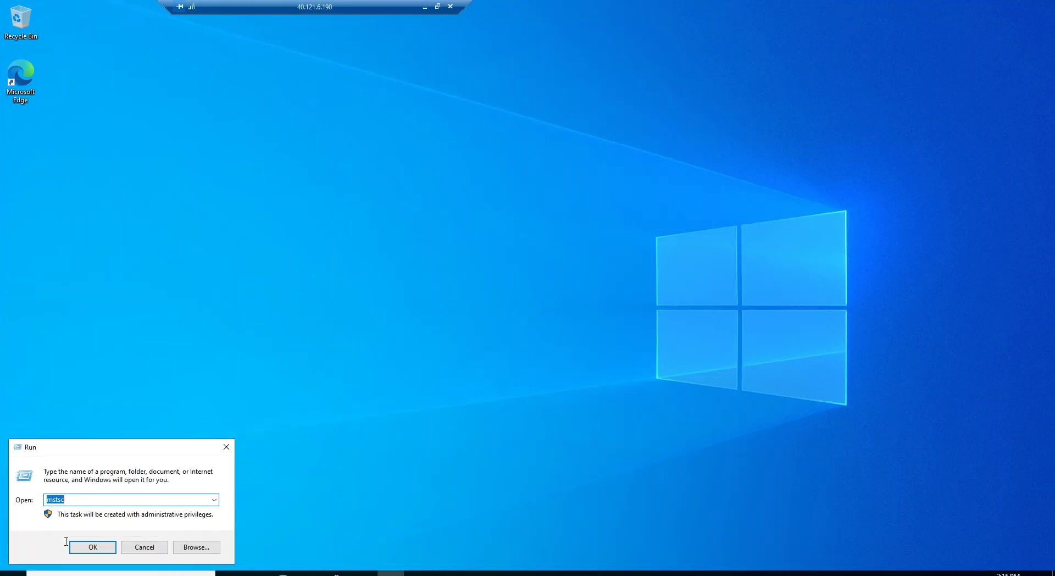
{"action": "left_click", "coordinate": [92, 547]}
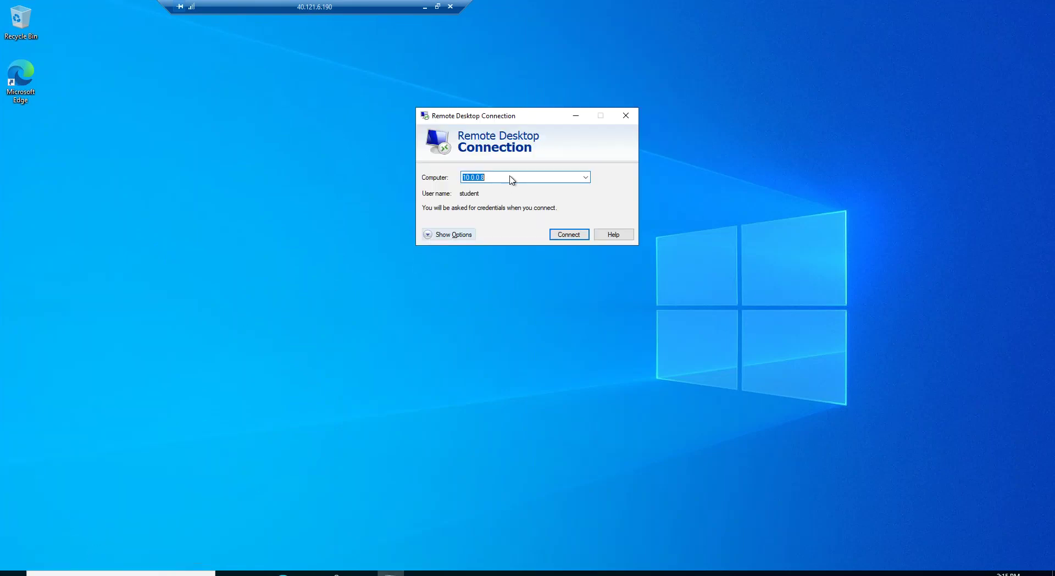
{"action": "left_click", "coordinate": [485, 179]}
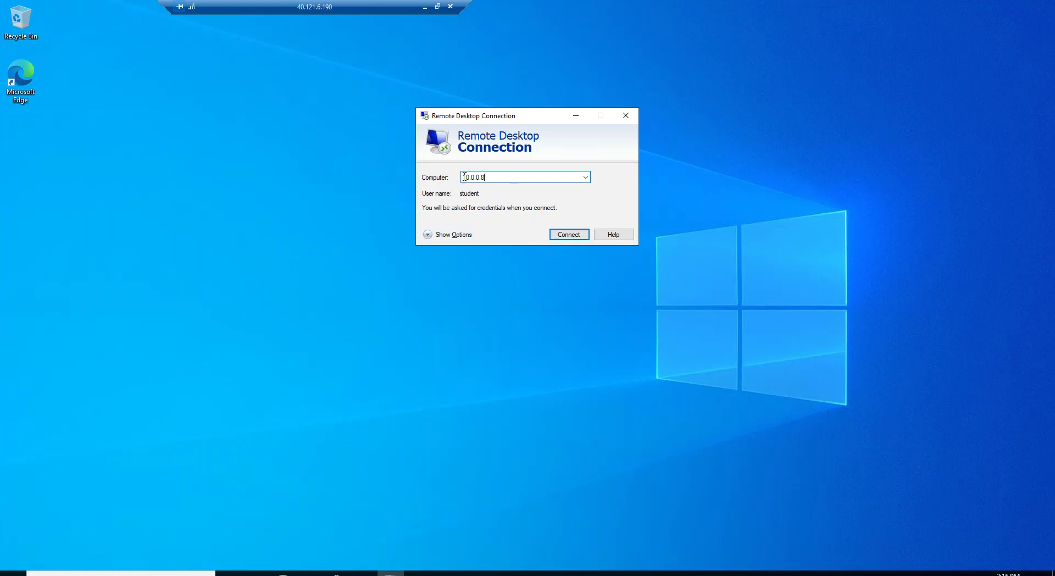
{"action": "left_click", "coordinate": [563, 235]}
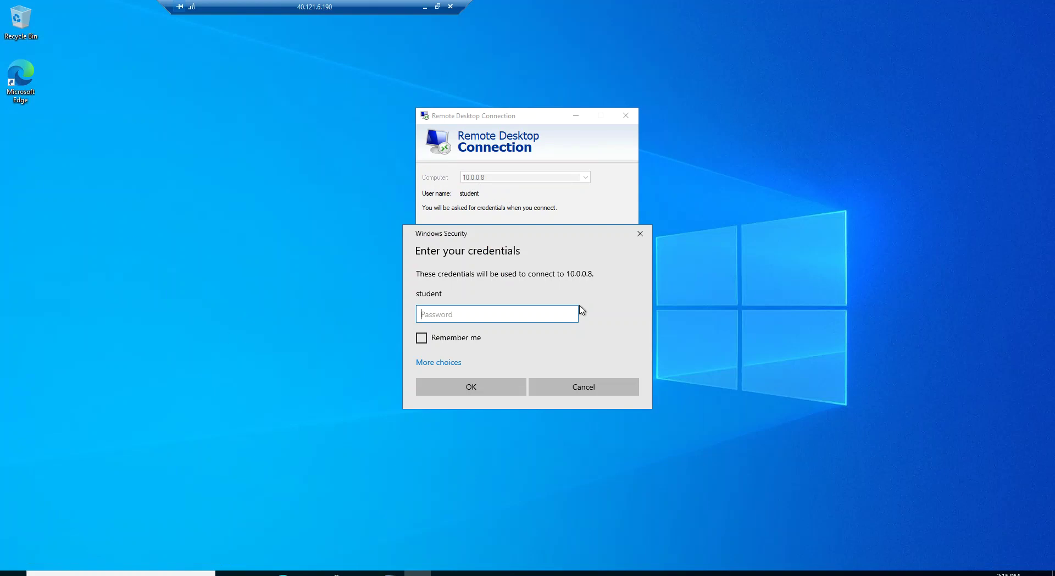
{"action": "type", "text": "Pa55w.rd1234"}
{"action": "left_click", "coordinate": [469, 387]}
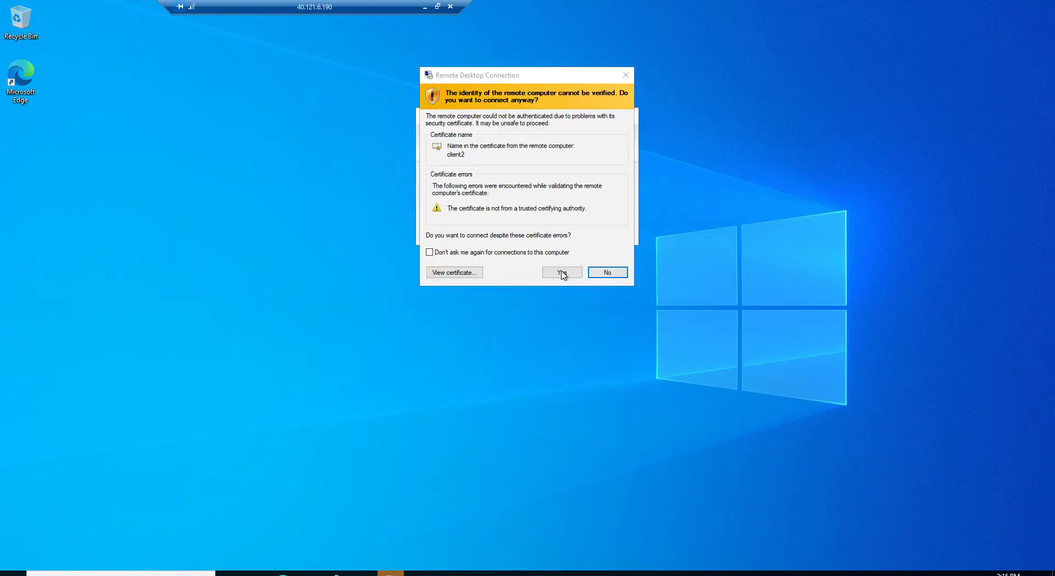
{"action": "left_click", "coordinate": [561, 273]}
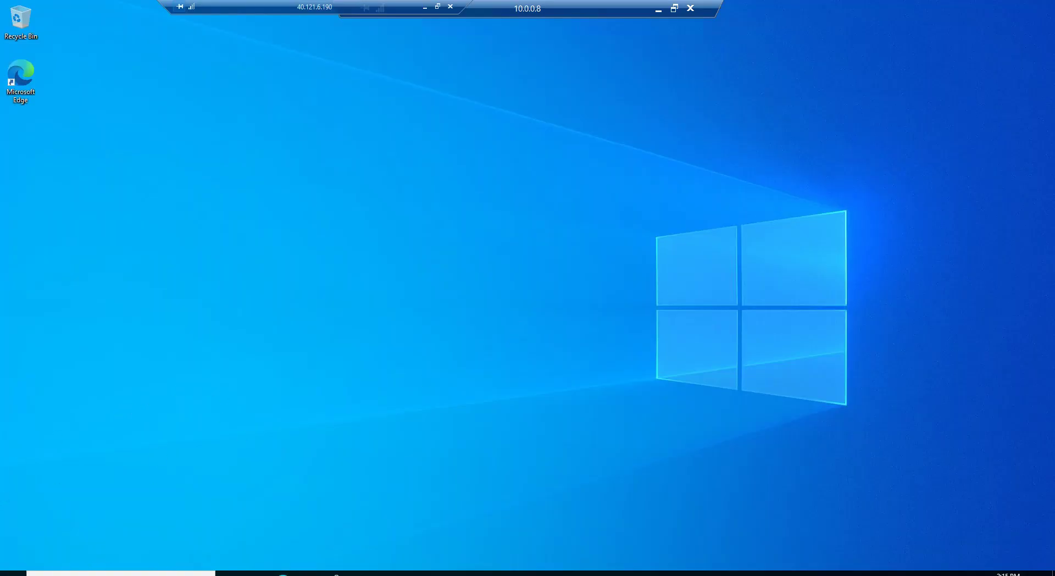
- In Settings > Accounts > Access work or school, start connecting a work or school account
{"action": "left_click", "coordinate": [14, 574]}
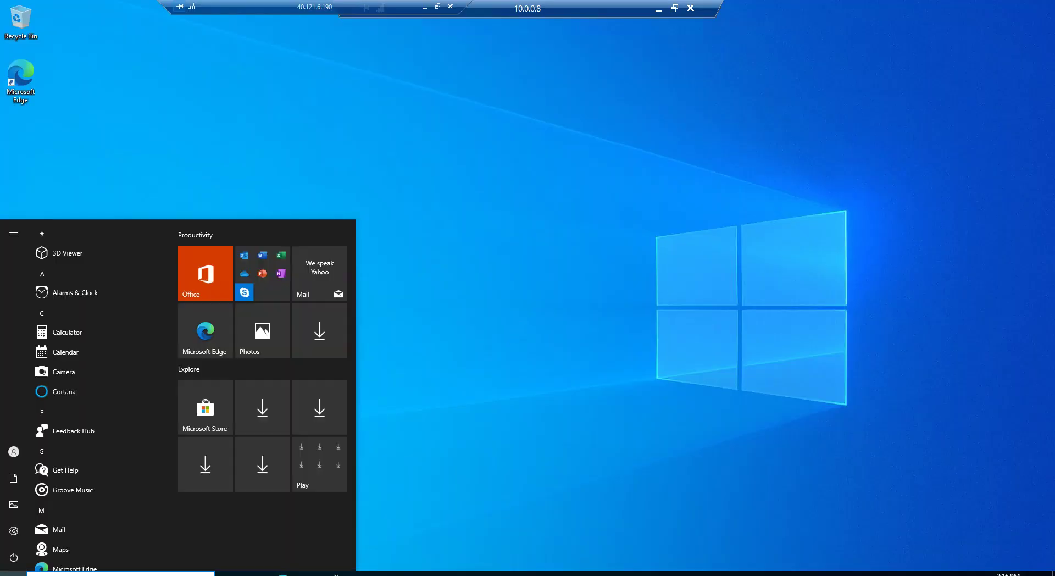
{"action": "left_click", "coordinate": [16, 537]}
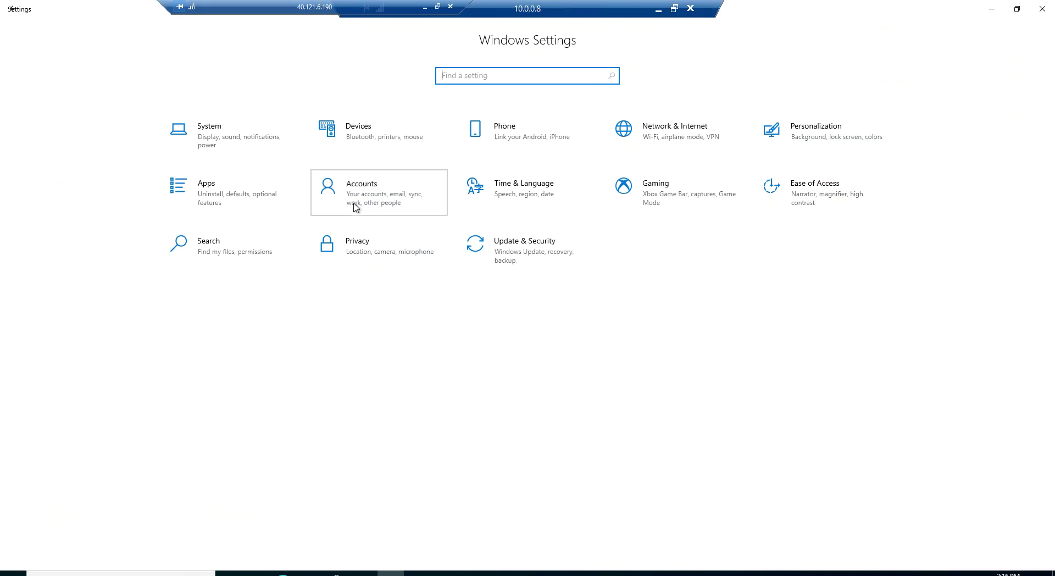
{"action": "left_click", "coordinate": [355, 207]}
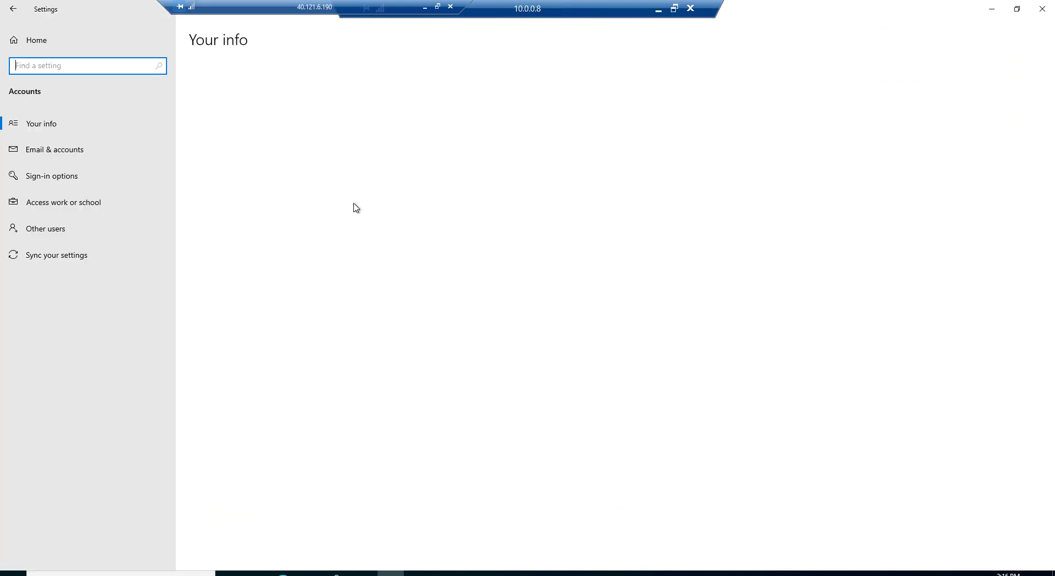
{"action": "left_click", "coordinate": [66, 203]}
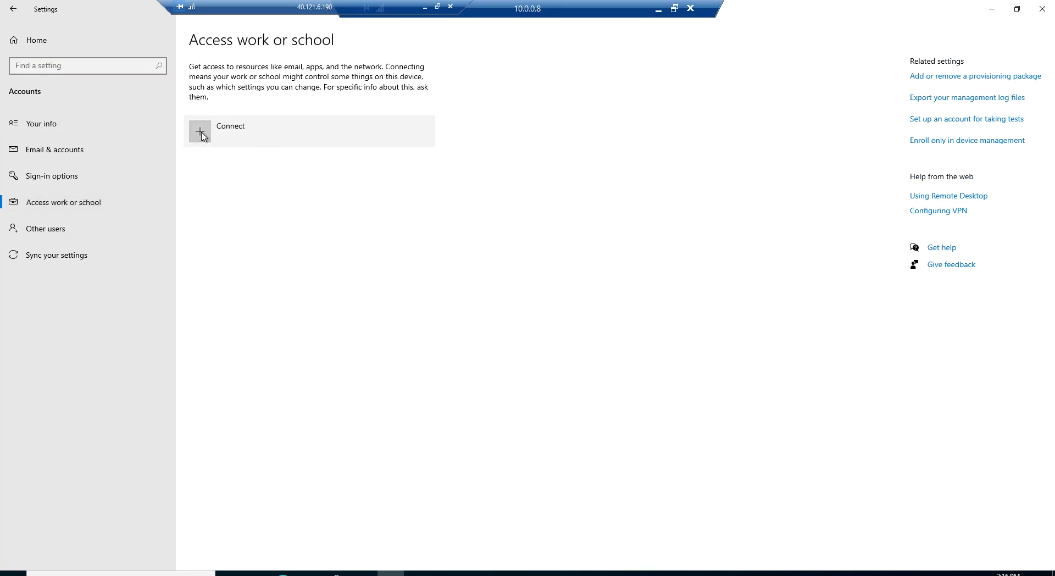
{"action": "left_click", "coordinate": [201, 132]}
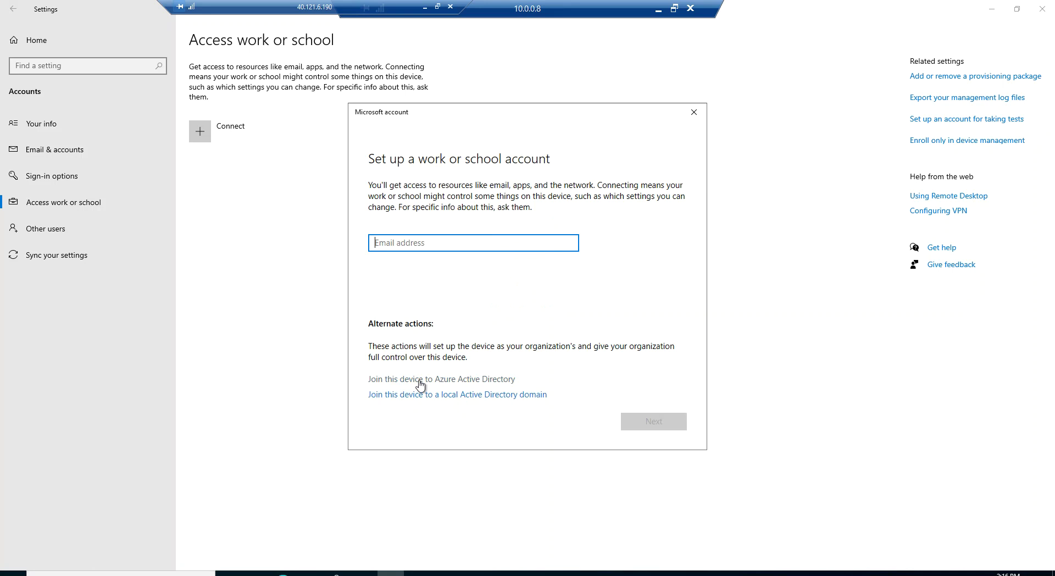
- Join client2 to Azure Active Directory, signing in with the work account's e-mail and password
{"action": "left_click", "coordinate": [473, 385]}
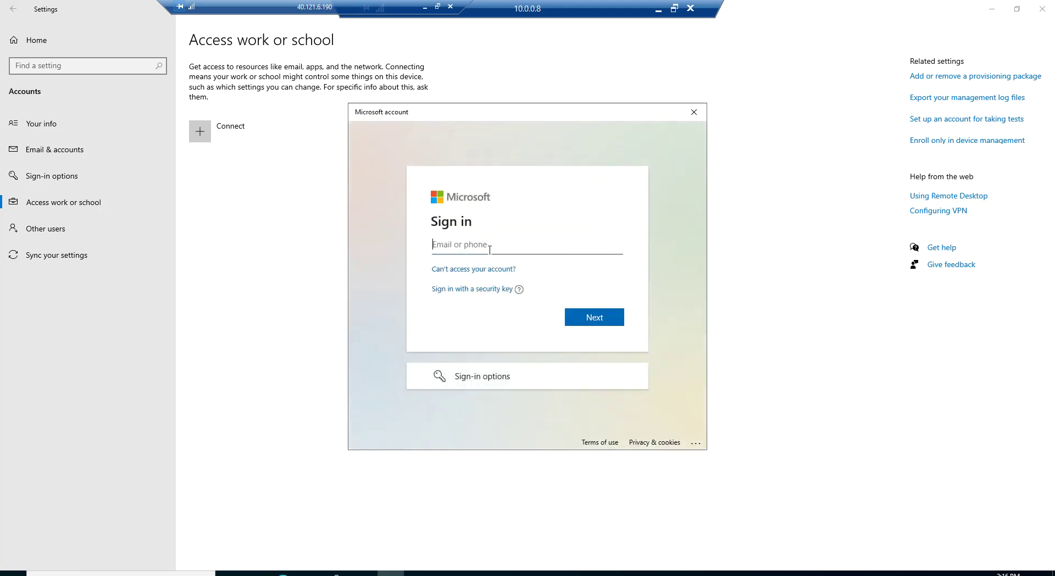
{"action": "left_click", "coordinate": [590, 315]}
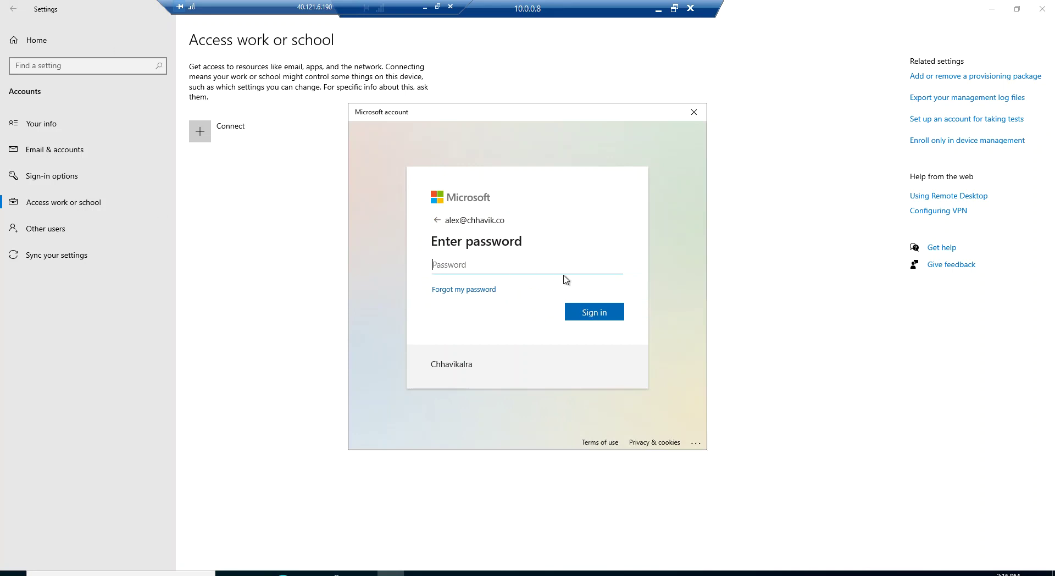
{"action": "key", "text": "ctrl+v"}
{"action": "left_click", "coordinate": [605, 317]}
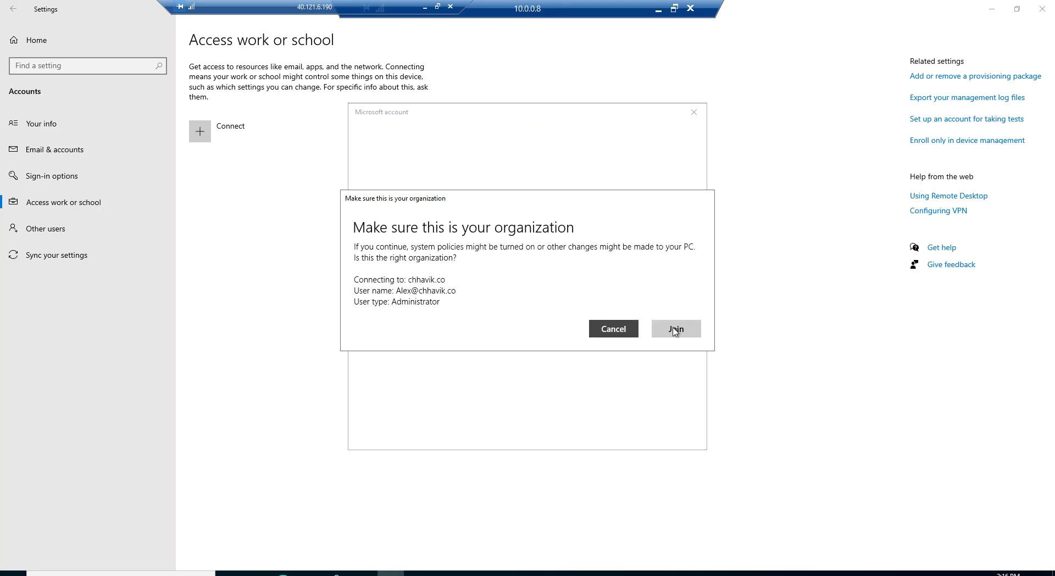
{"action": "left_click", "coordinate": [676, 329]}
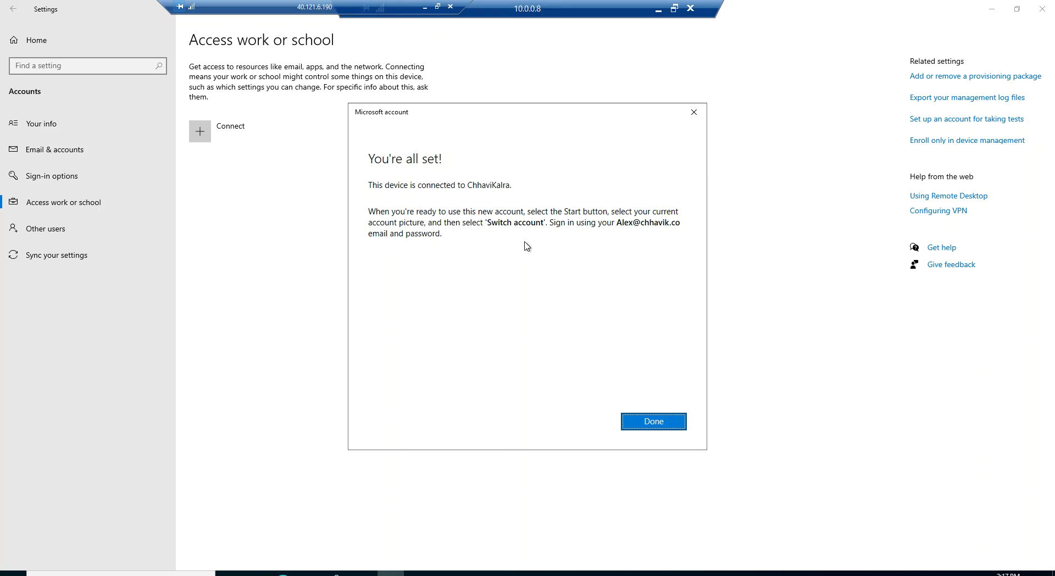
{"action": "left_click", "coordinate": [651, 423]}
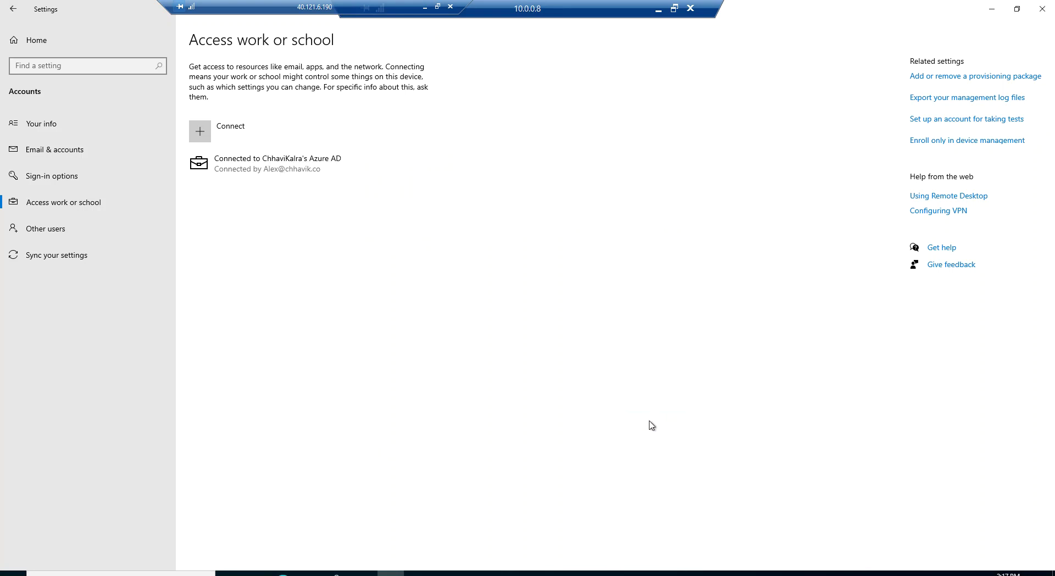
- Check the new Azure AD connection details, close Settings and disconnect the remote session
{"action": "left_click", "coordinate": [297, 173]}
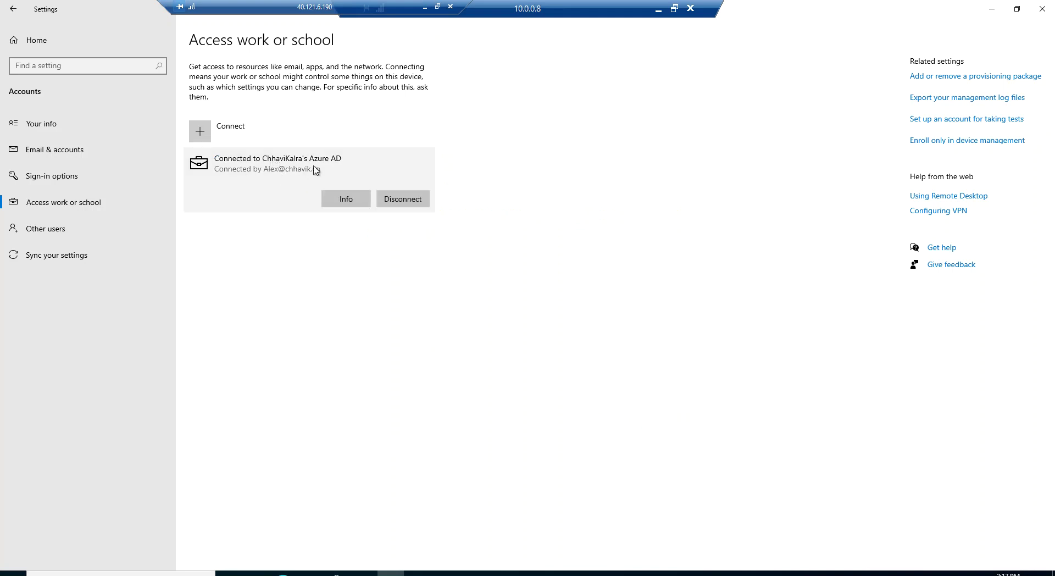
{"action": "left_click", "coordinate": [1042, 8]}
{"action": "left_click", "coordinate": [689, 9]}
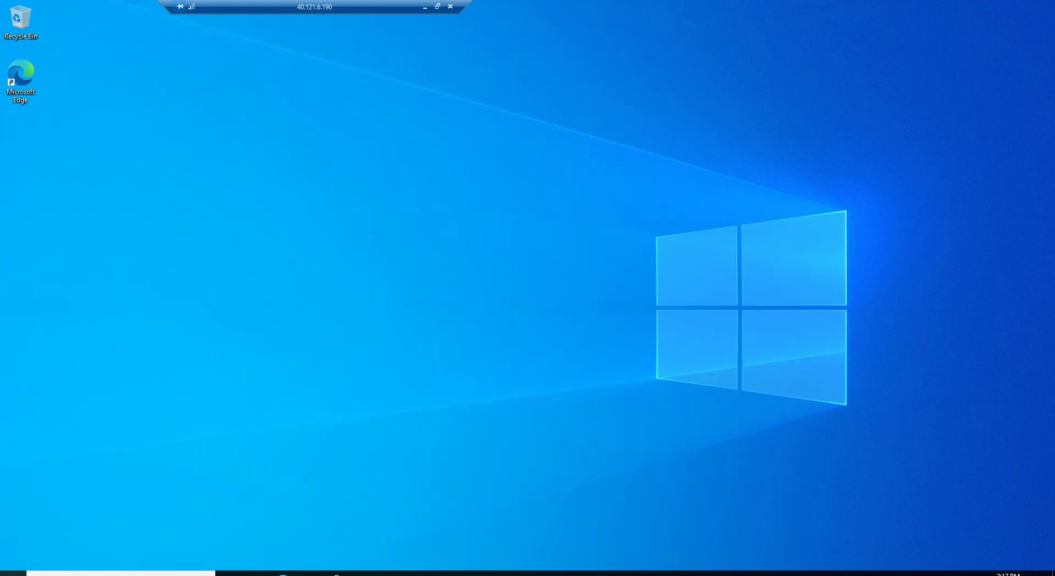
- Launch Remote Desktop Connection (mstsc) and connect to 10.0.0.8
{"action": "right_click", "coordinate": [12, 573]}
{"action": "left_click", "coordinate": [54, 538]}
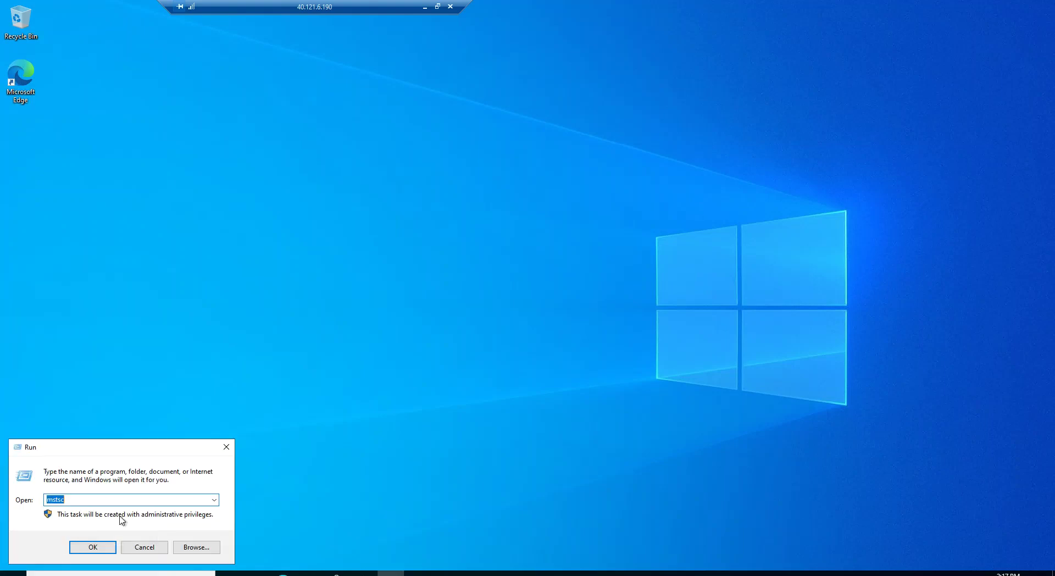
{"action": "left_click", "coordinate": [92, 545]}
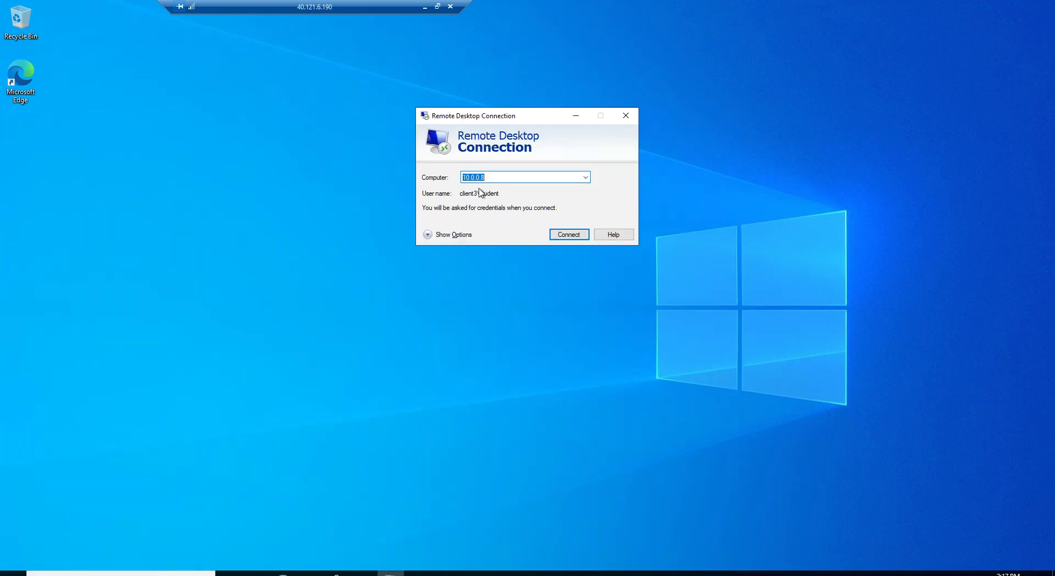
{"action": "left_click", "coordinate": [561, 237]}
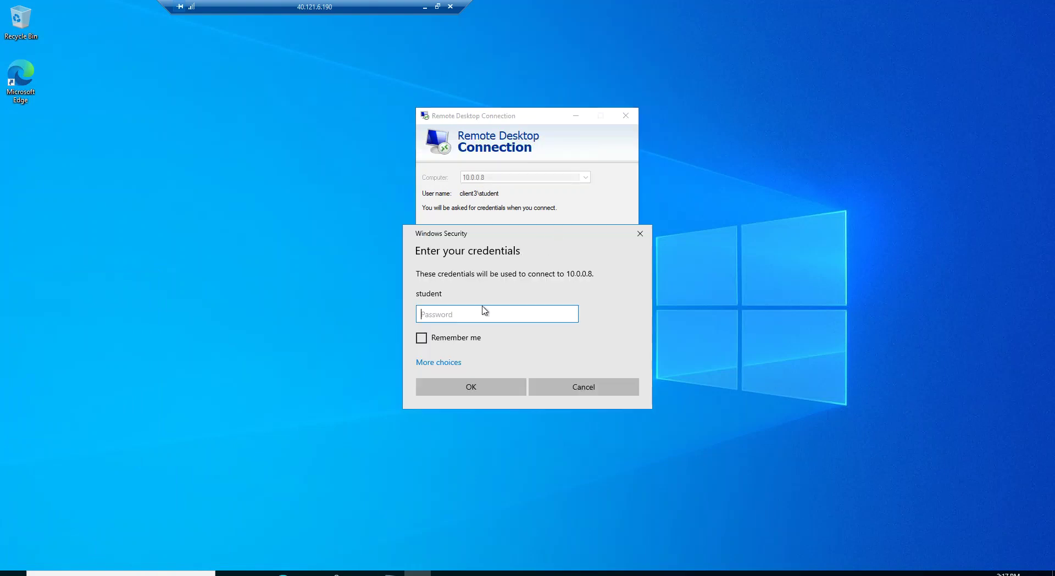
- Sign in with a different account: the AzureAD\ work account username and its password
{"action": "left_click", "coordinate": [444, 364]}
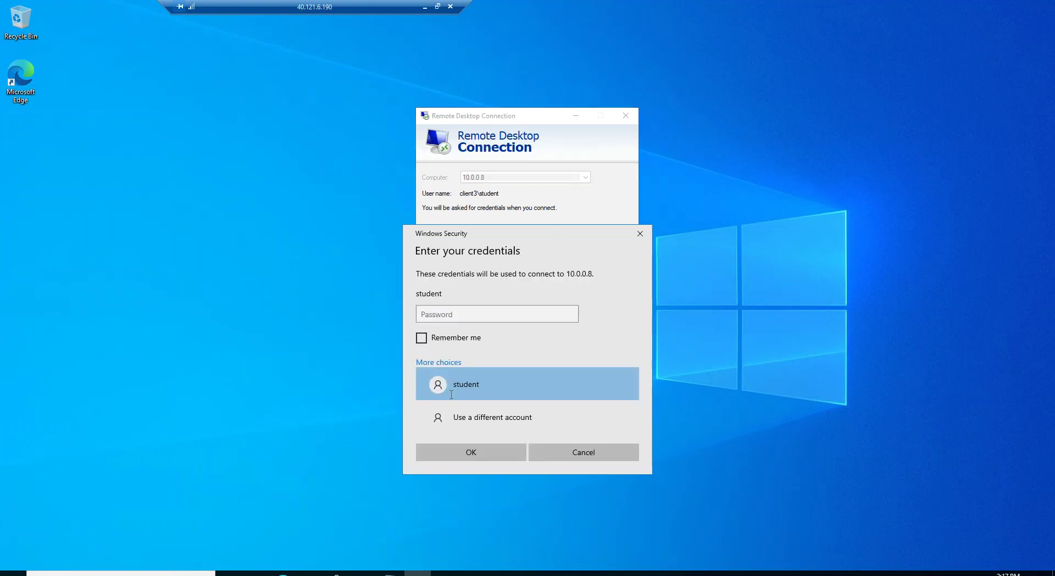
{"action": "left_click", "coordinate": [457, 430]}
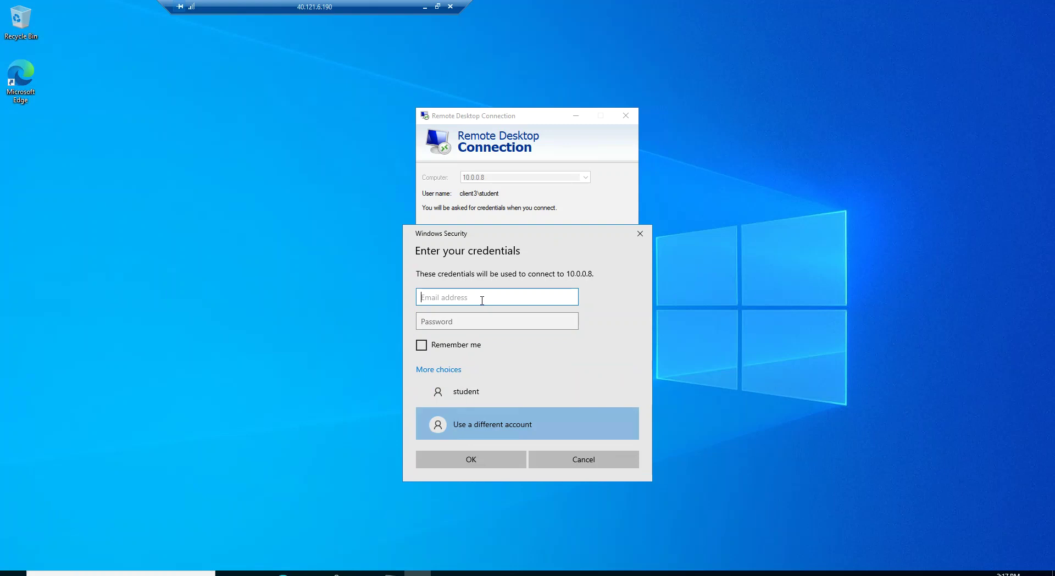
{"action": "double_click", "coordinate": [461, 299]}
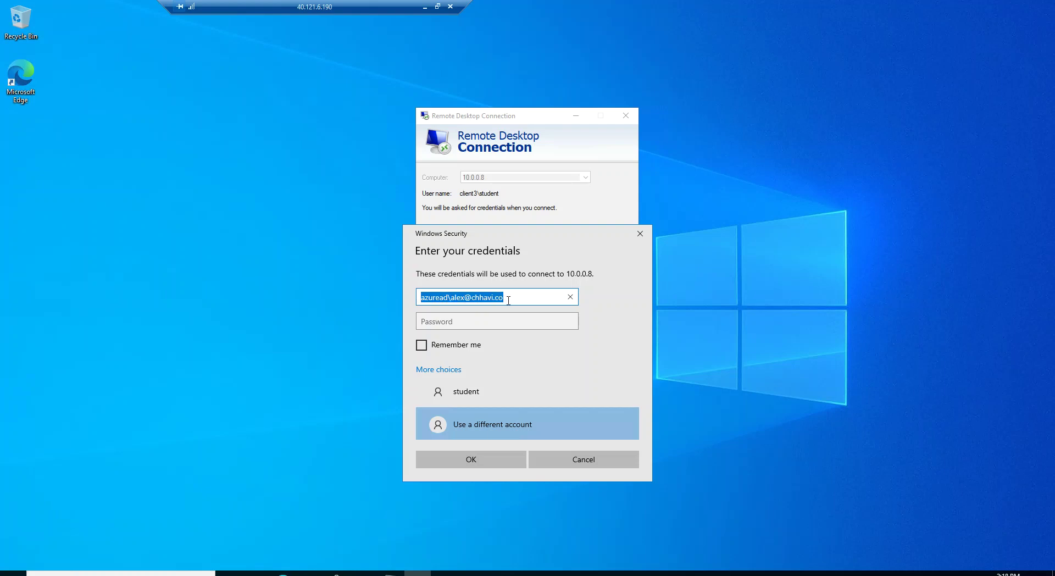
{"action": "left_click", "coordinate": [496, 296]}
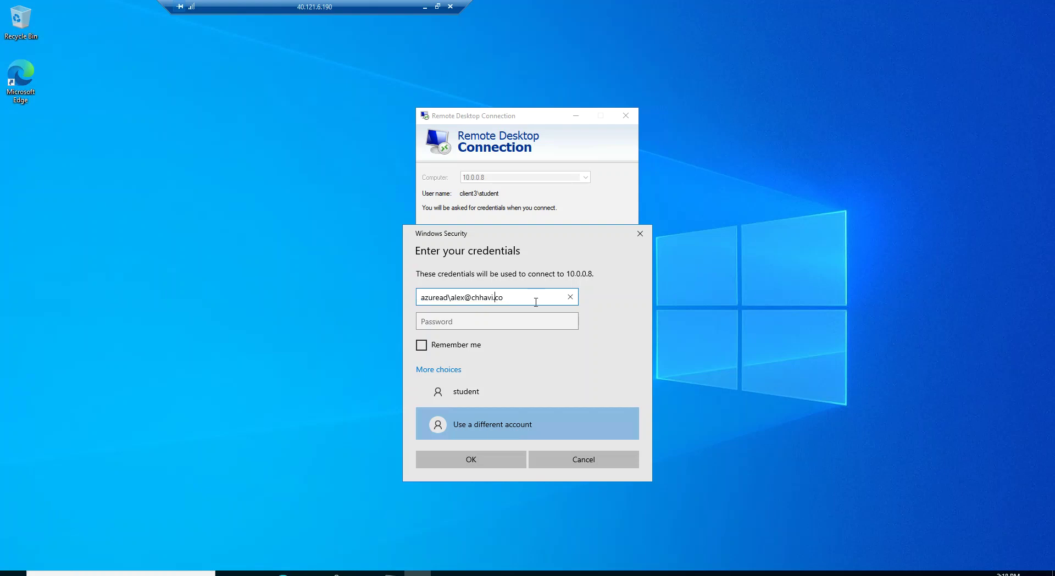
{"action": "type", "text": "k"}
{"action": "left_click", "coordinate": [513, 323]}
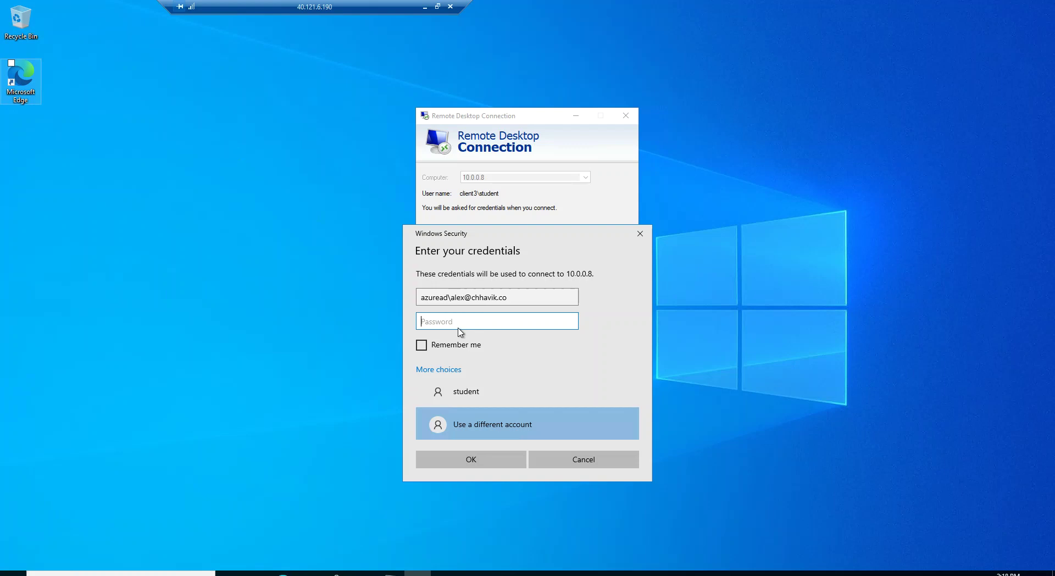
{"action": "key", "text": "ctrl+v"}
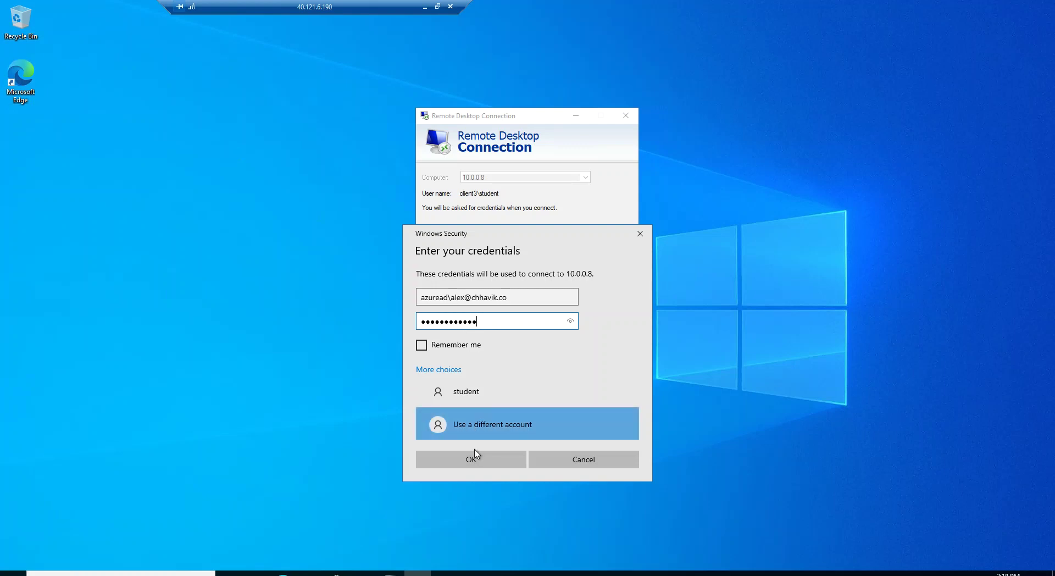
{"action": "left_click", "coordinate": [471, 458]}
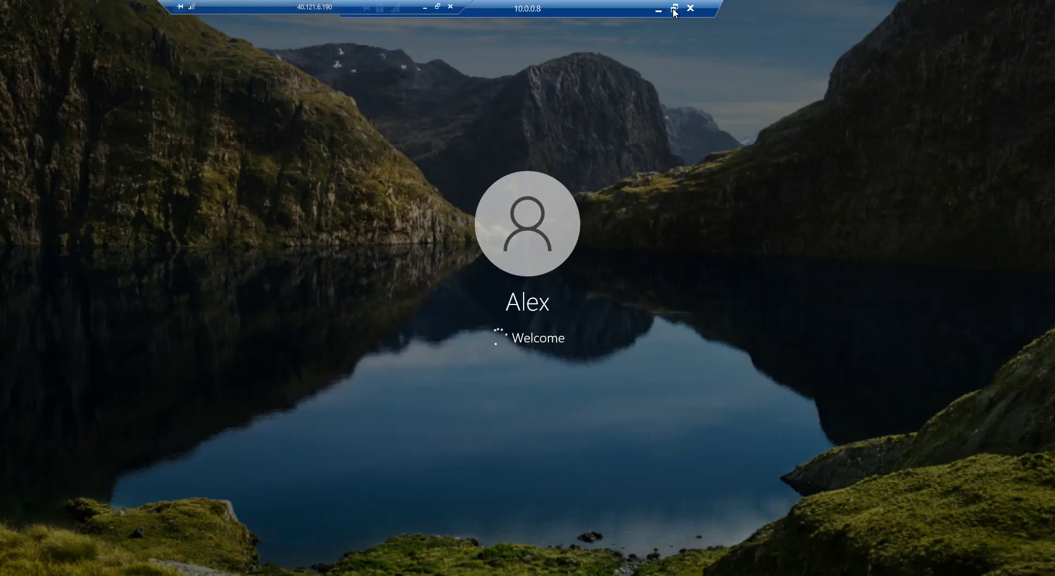
- Resize the remote session, then minimize it to return to the browser
{"action": "left_click", "coordinate": [674, 9]}
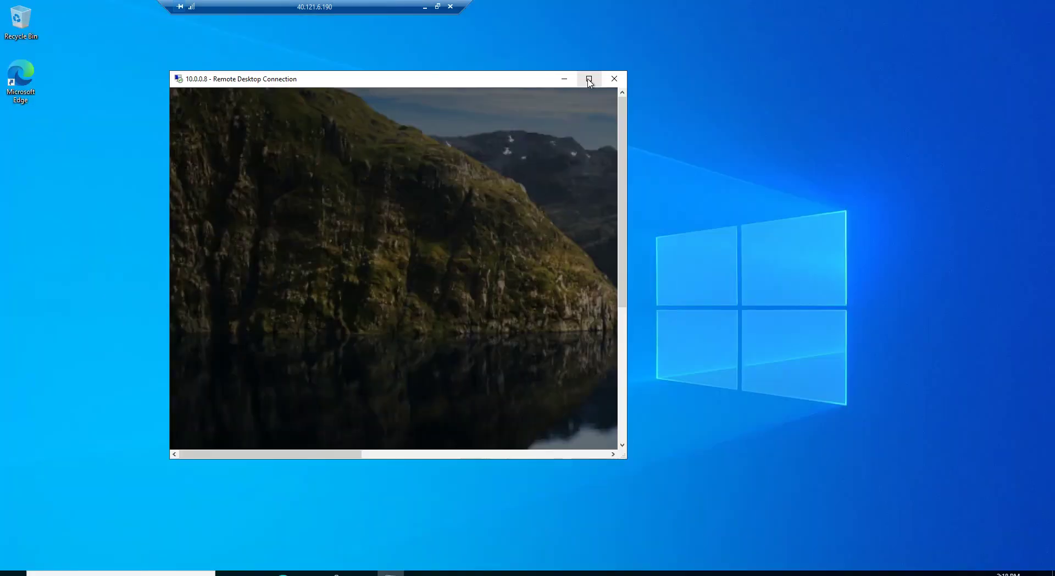
{"action": "left_click", "coordinate": [589, 79]}
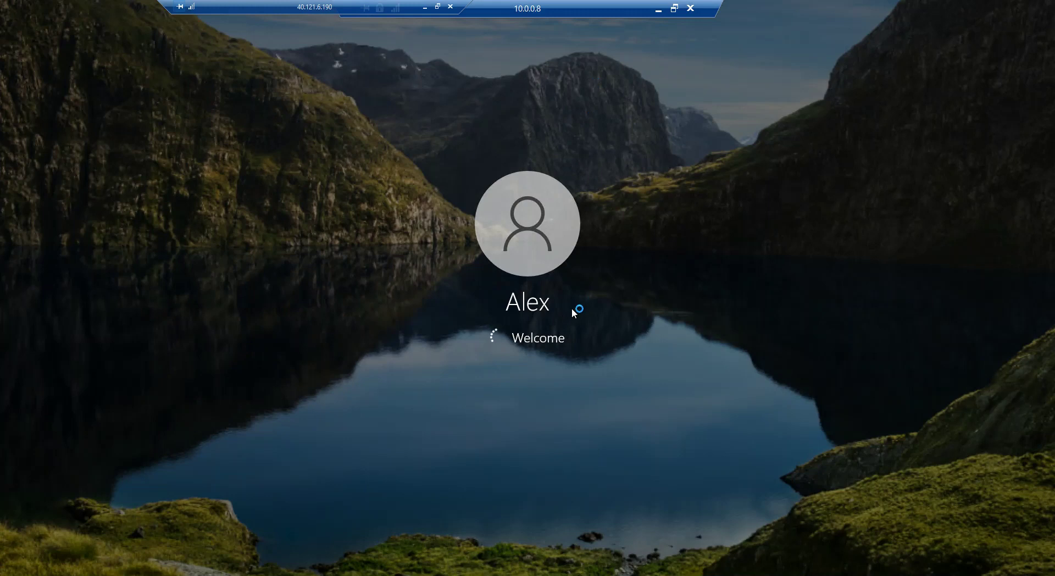
{"action": "left_click", "coordinate": [426, 7]}
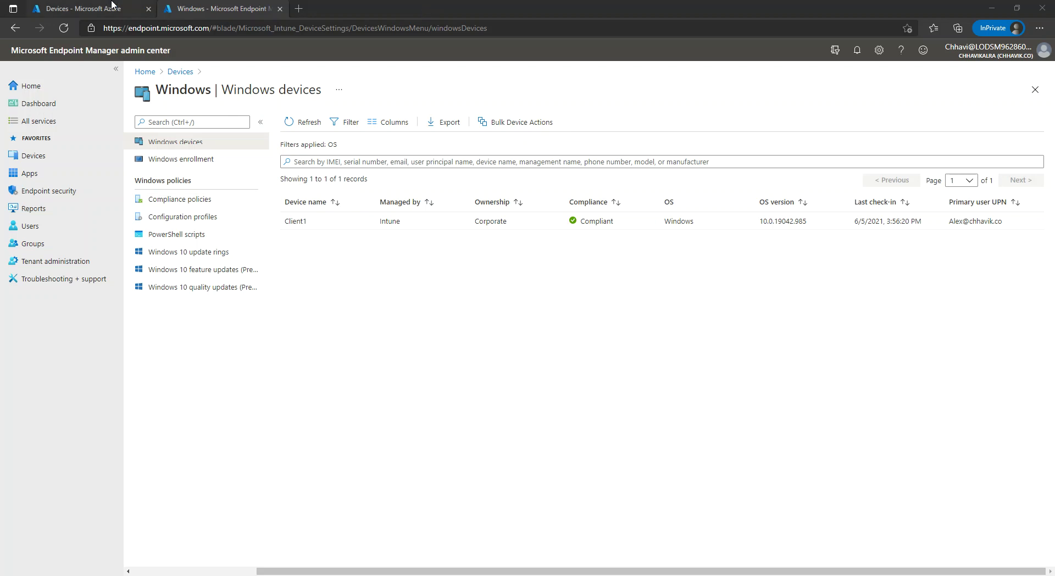
- Refresh the Azure AD devices list, open client2 and highlight its user and MDM Microsoft Intune
{"action": "left_click", "coordinate": [91, 8]}
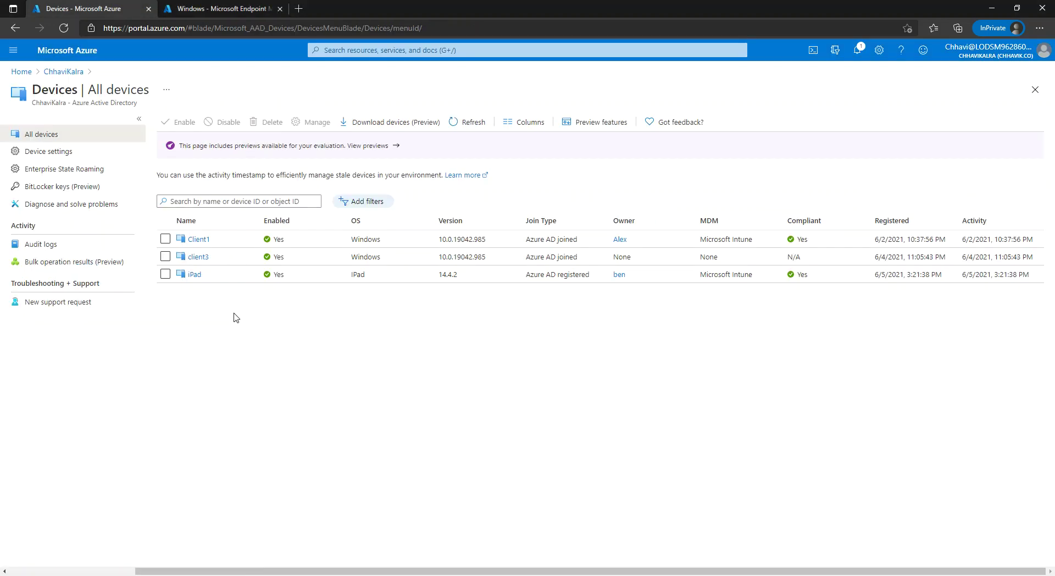
{"action": "left_click", "coordinate": [469, 124]}
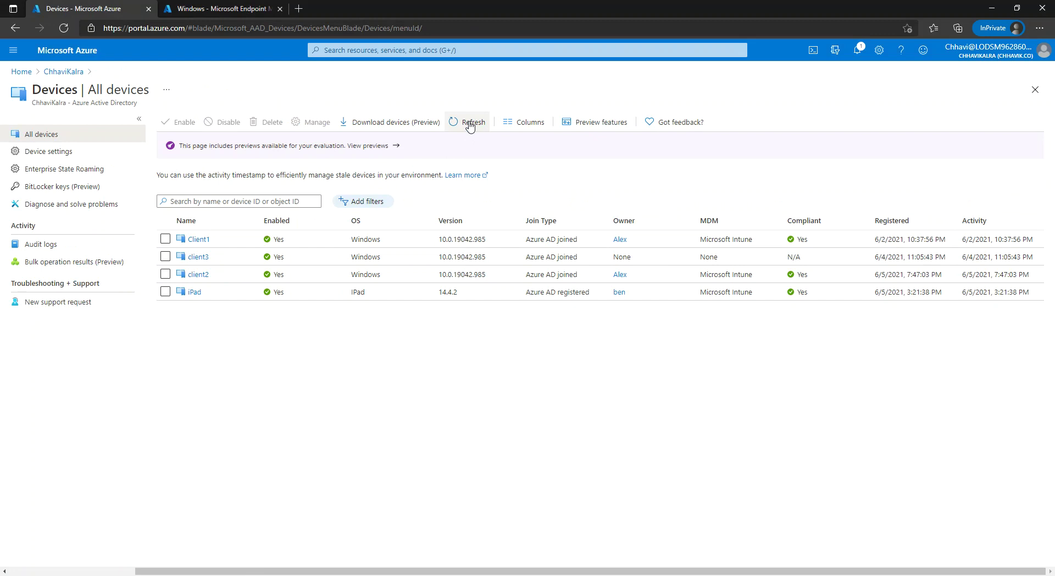
{"action": "left_click", "coordinate": [195, 275]}
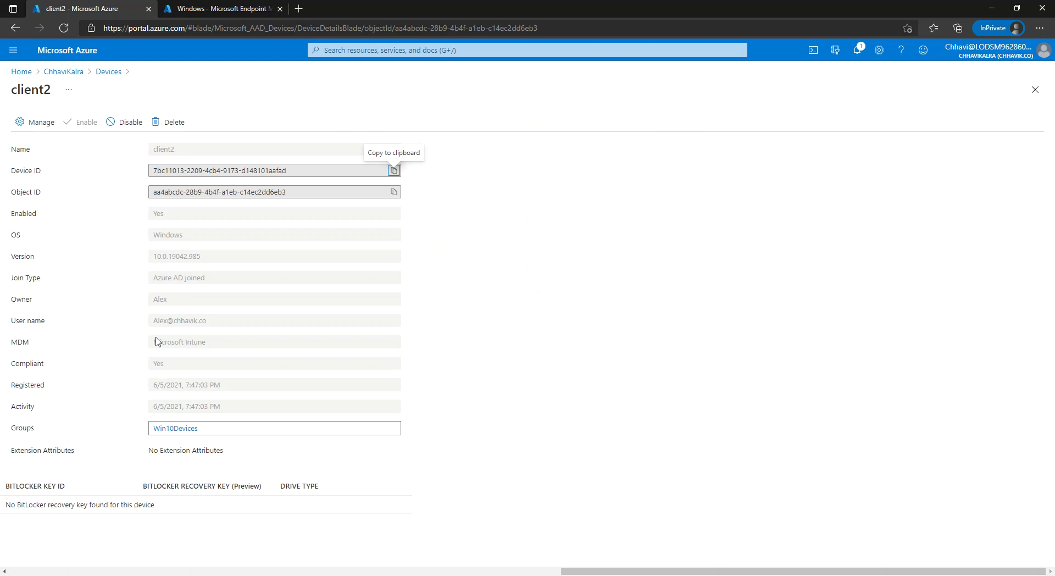
{"action": "left_click_drag", "start_coordinate": [154, 321], "coordinate": [213, 325]}
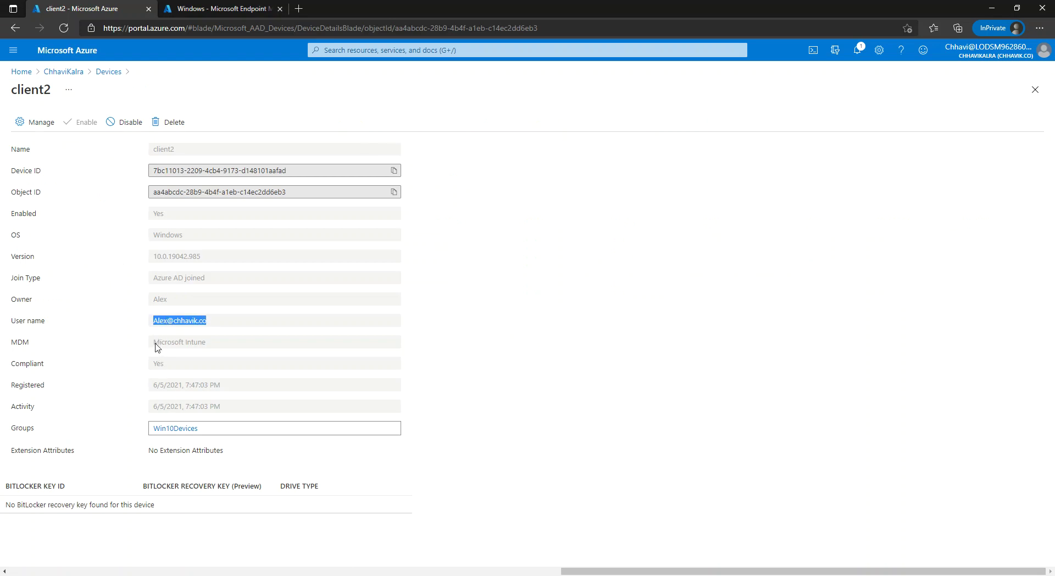
{"action": "left_click_drag", "start_coordinate": [155, 347], "coordinate": [220, 344]}
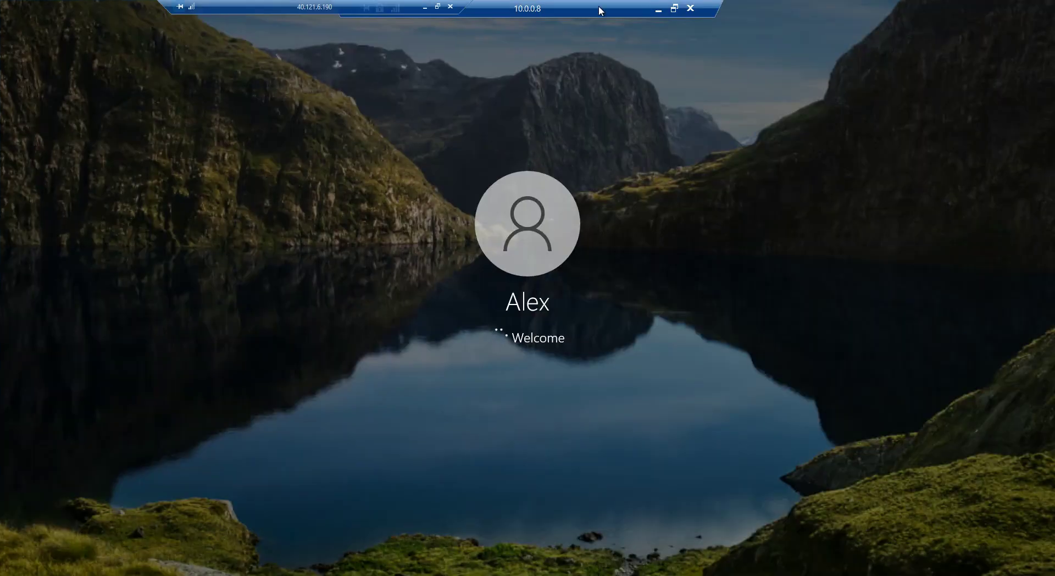
{"action": "left_click", "coordinate": [424, 7]}
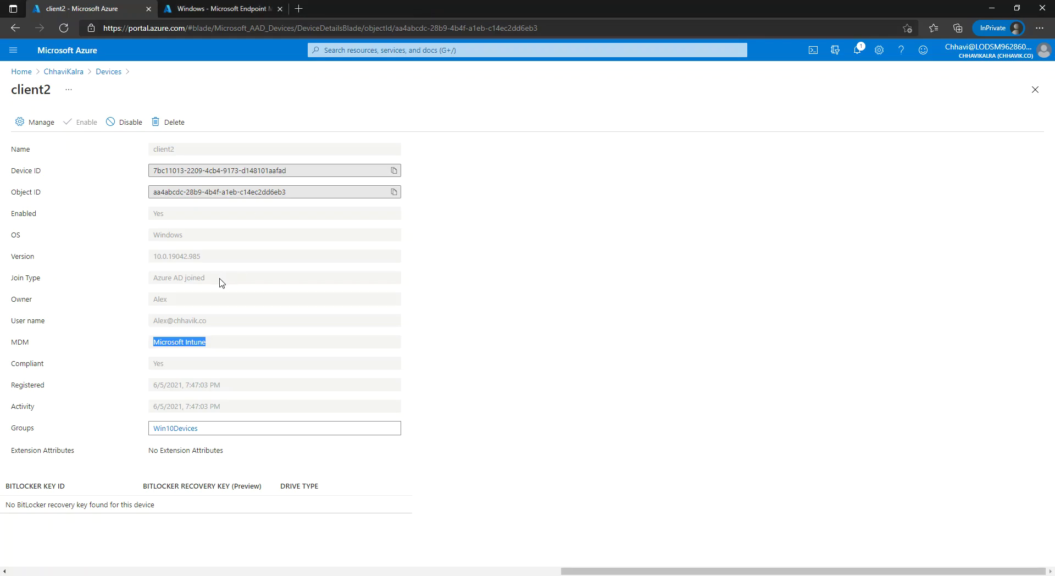
- Refresh the Windows devices list in Endpoint Manager, then refresh All devices twice
{"action": "left_click", "coordinate": [203, 8]}
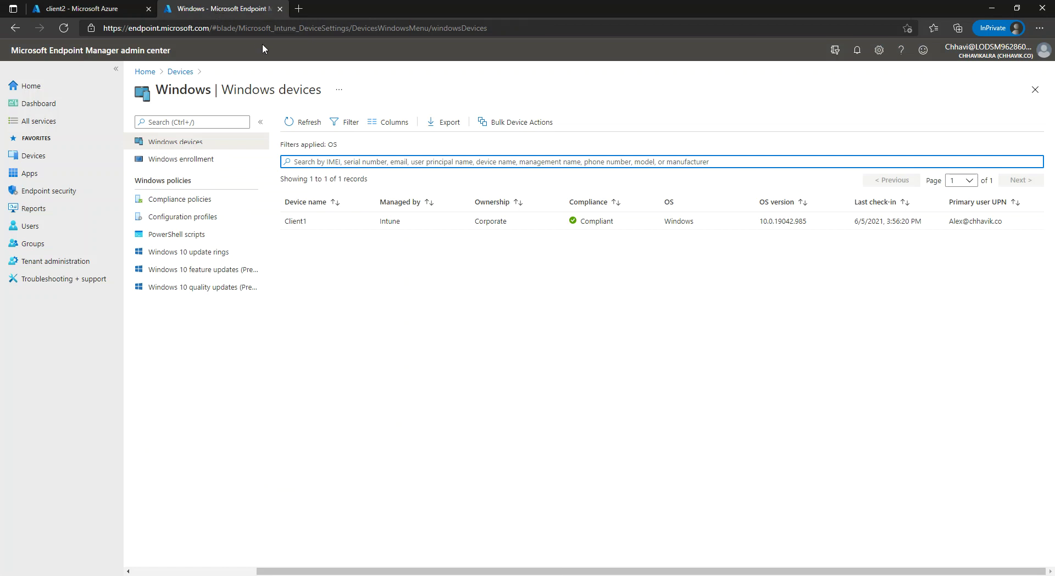
{"action": "left_click", "coordinate": [305, 125]}
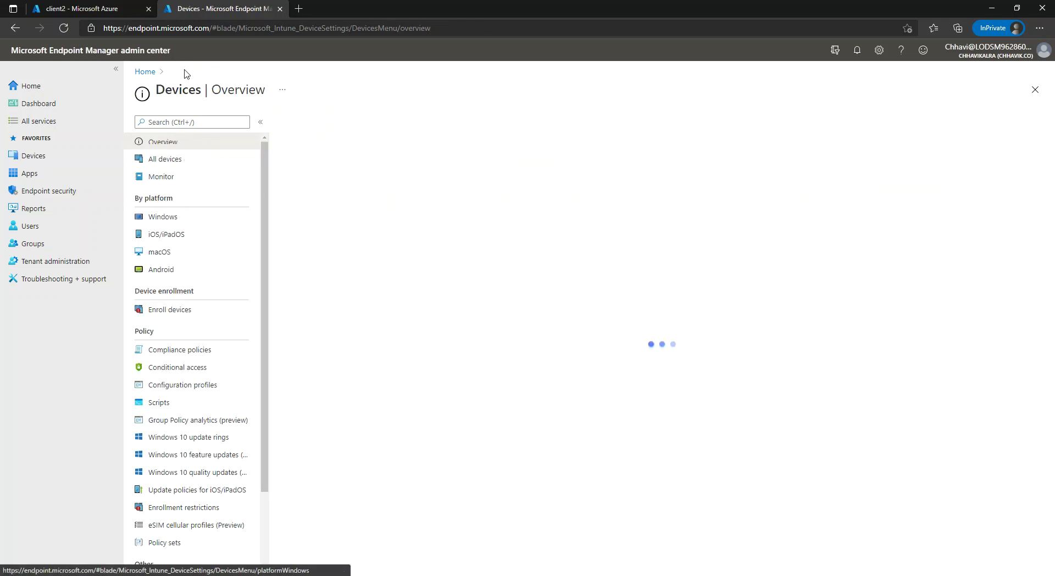
{"action": "left_click", "coordinate": [183, 72]}
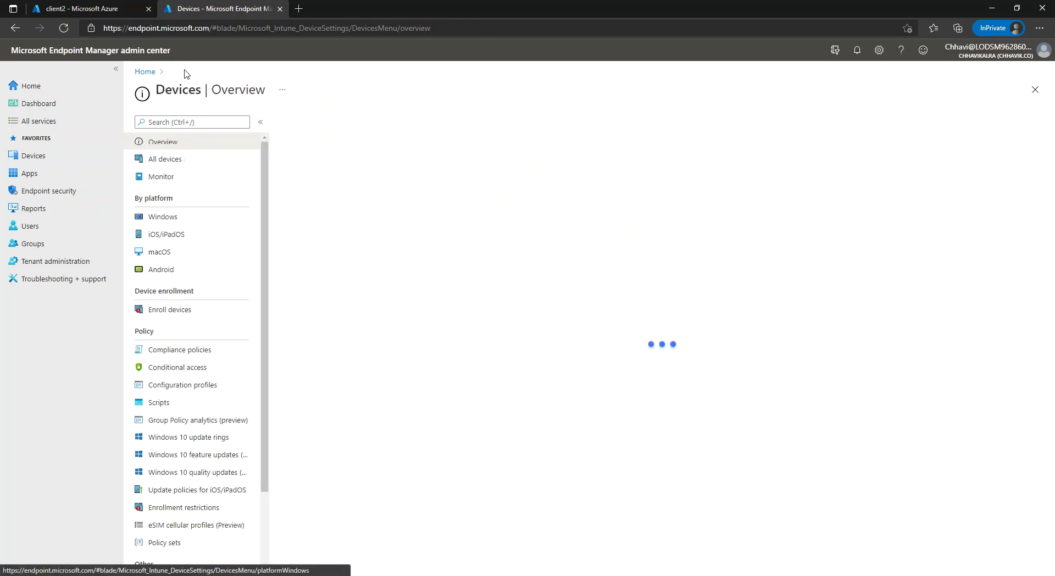
{"action": "left_click", "coordinate": [187, 163]}
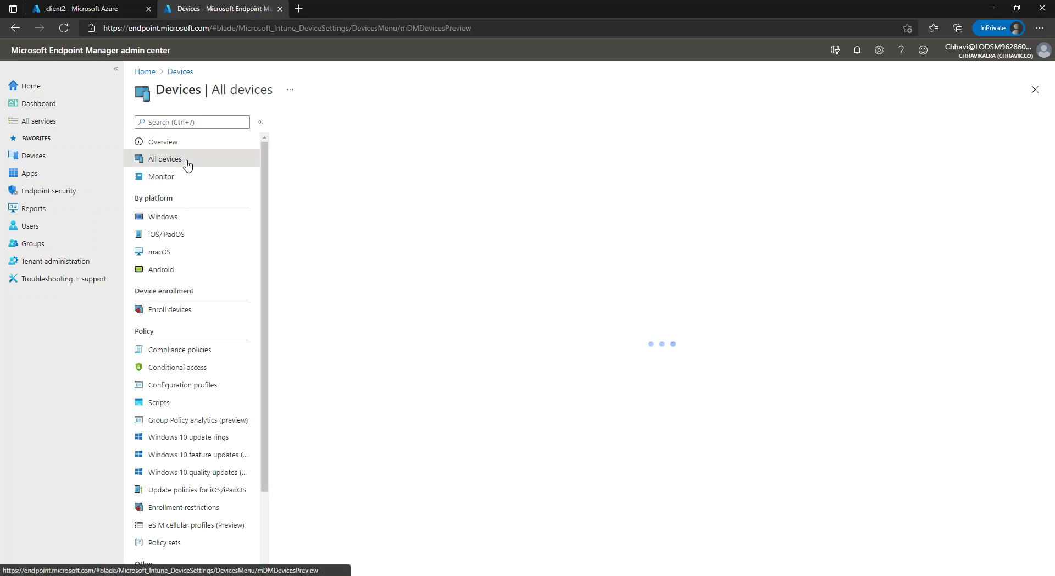
{"action": "left_click", "coordinate": [291, 123]}
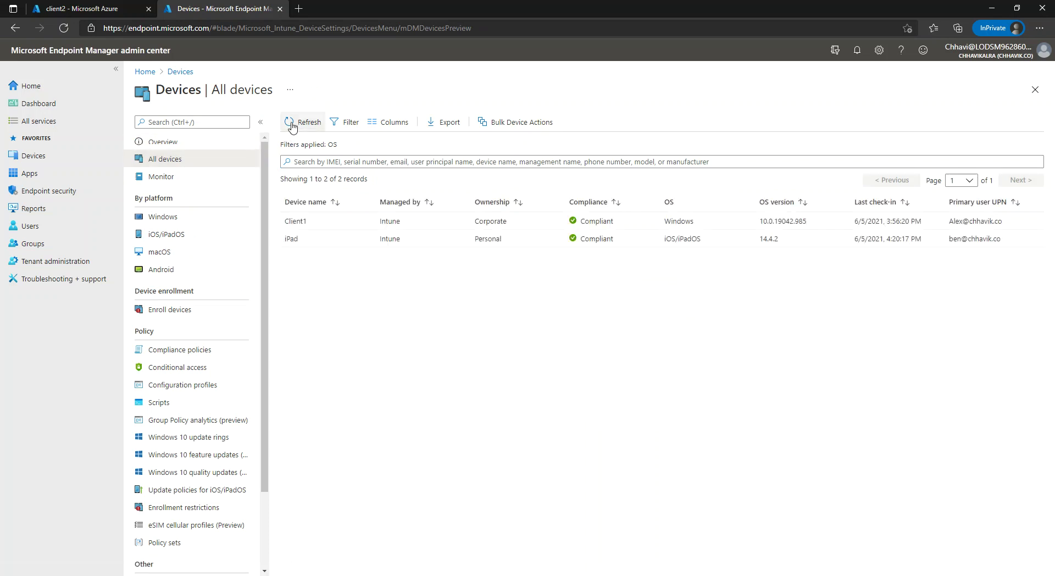
{"action": "left_click", "coordinate": [292, 124]}
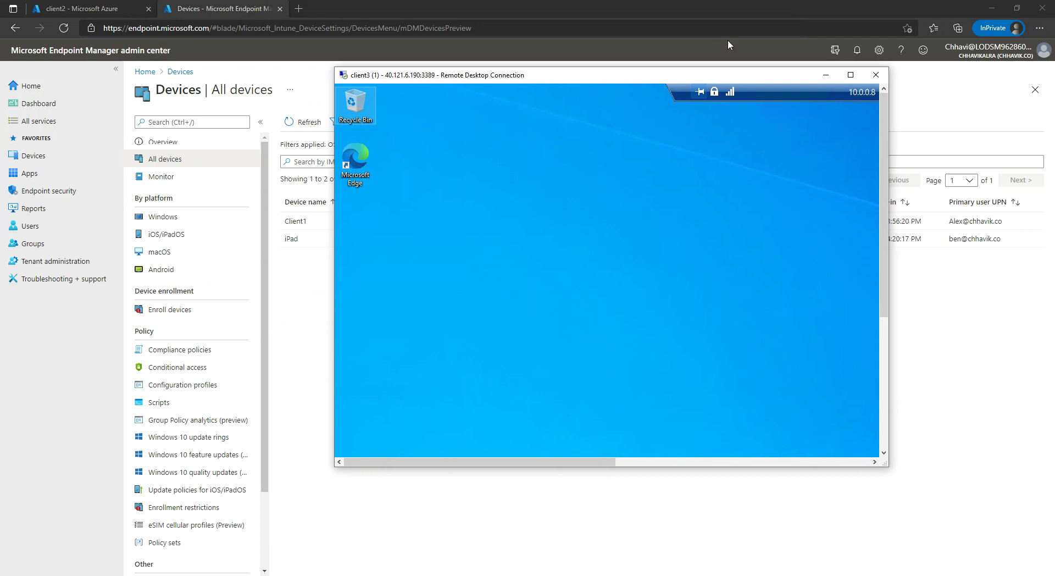
- Maximize the VM session and open Windows PowerShell as administrator
{"action": "left_click", "coordinate": [850, 74]}
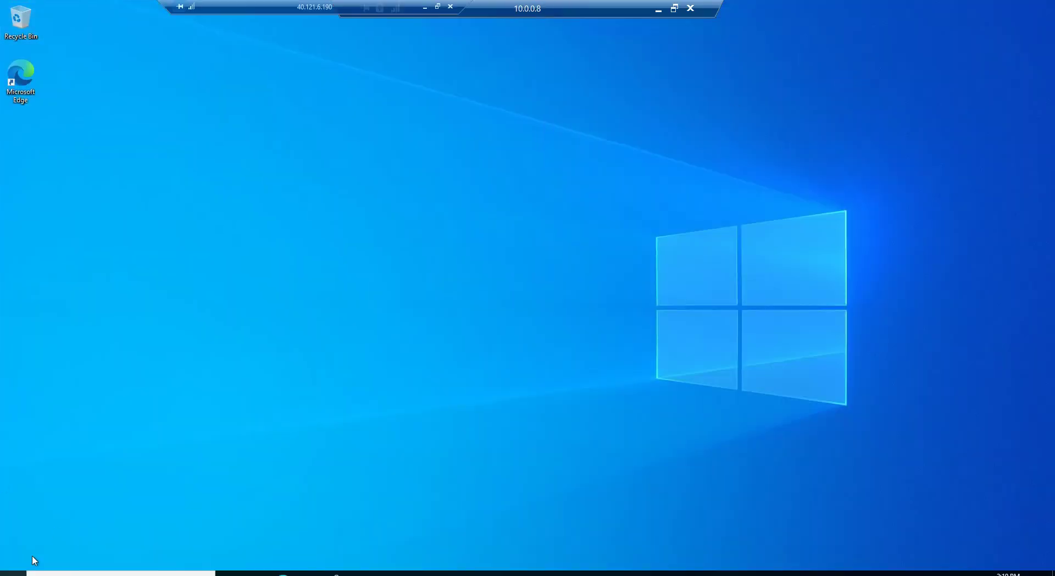
{"action": "right_click", "coordinate": [11, 574]}
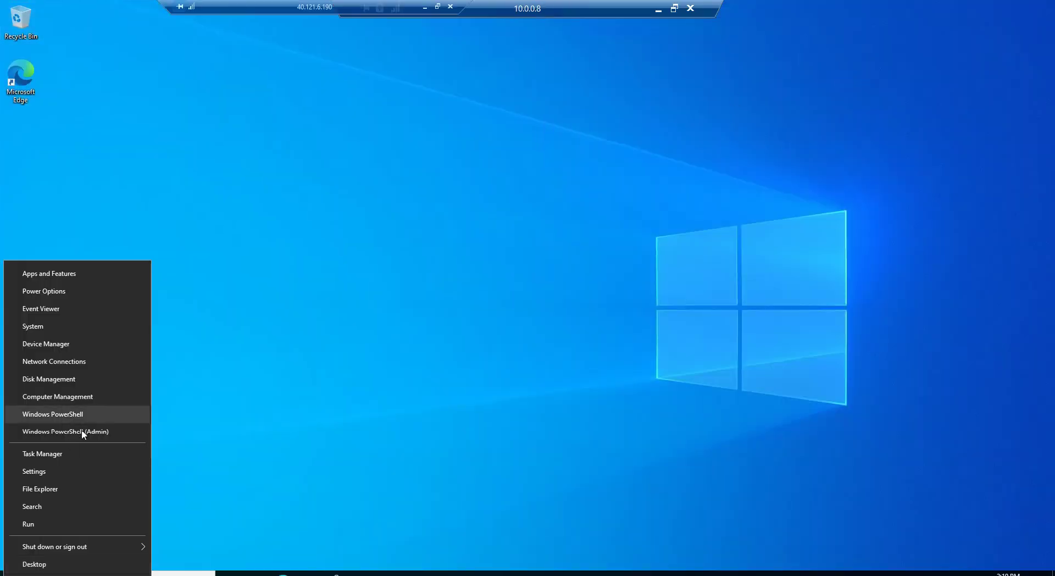
{"action": "left_click", "coordinate": [81, 432]}
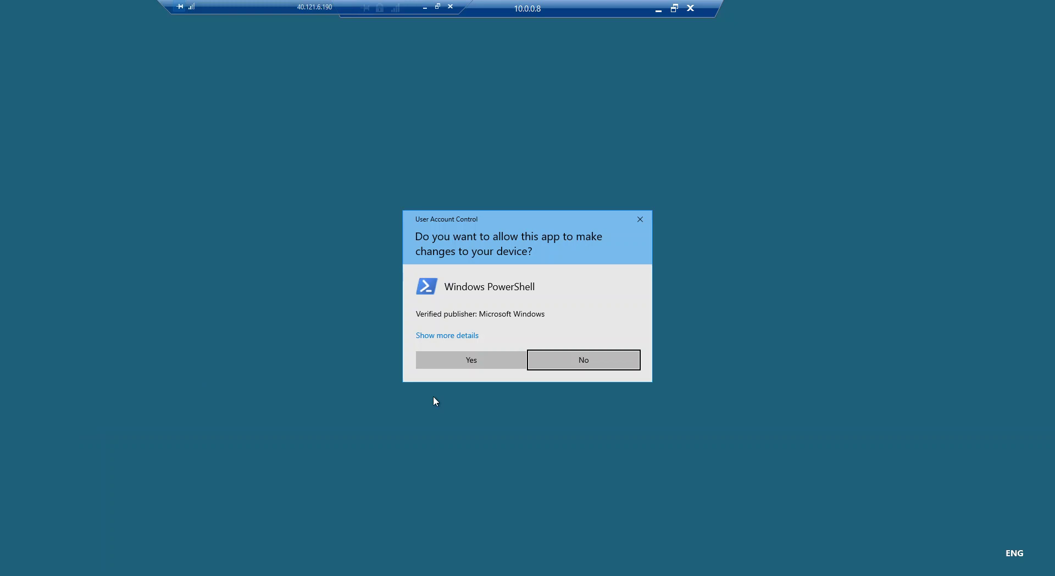
{"action": "left_click", "coordinate": [485, 365]}
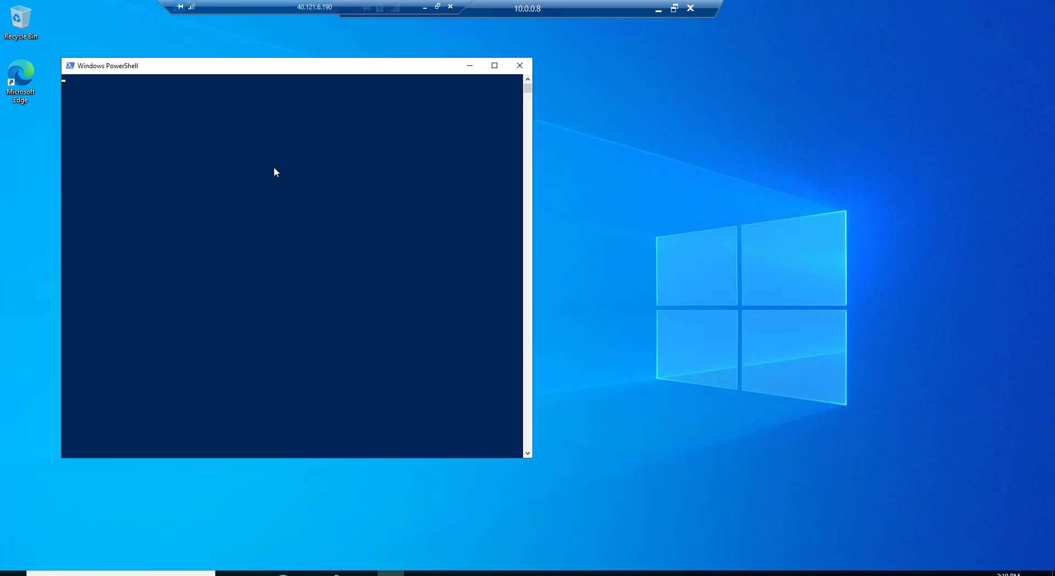
- Run whoami, highlight the returned azuread account, and minimize the session
{"action": "left_click", "coordinate": [275, 168]}
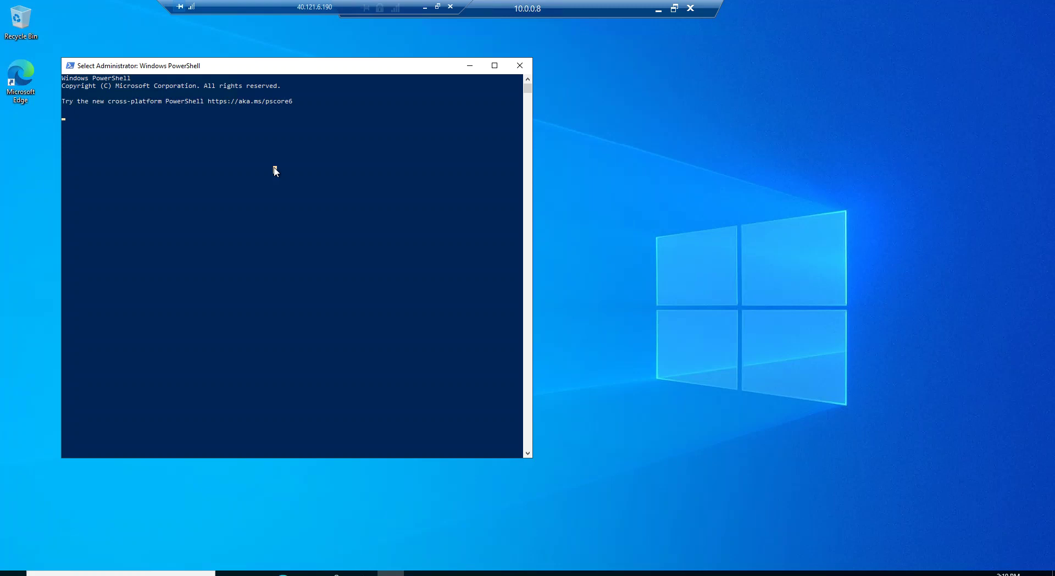
{"action": "key", "text": "Escape"}
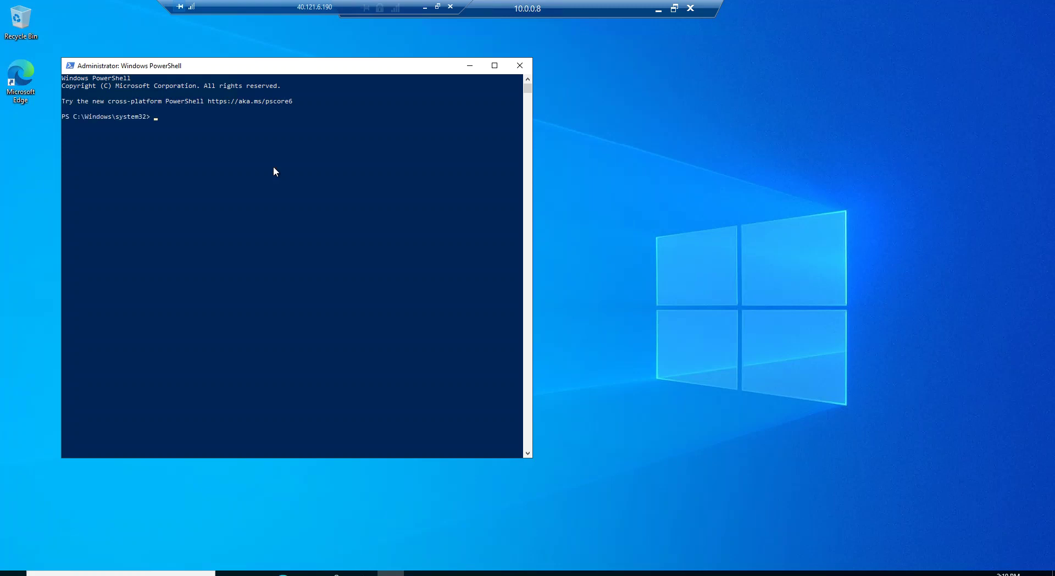
{"action": "type", "text": "whoami"}
{"action": "key", "text": "Return"}
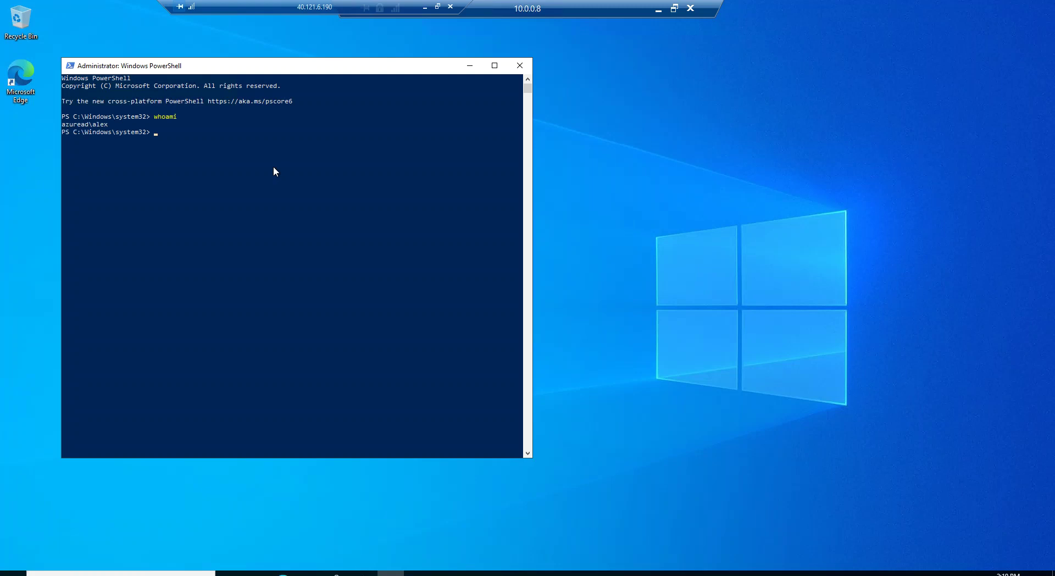
{"action": "left_click_drag", "start_coordinate": [63, 125], "coordinate": [108, 127]}
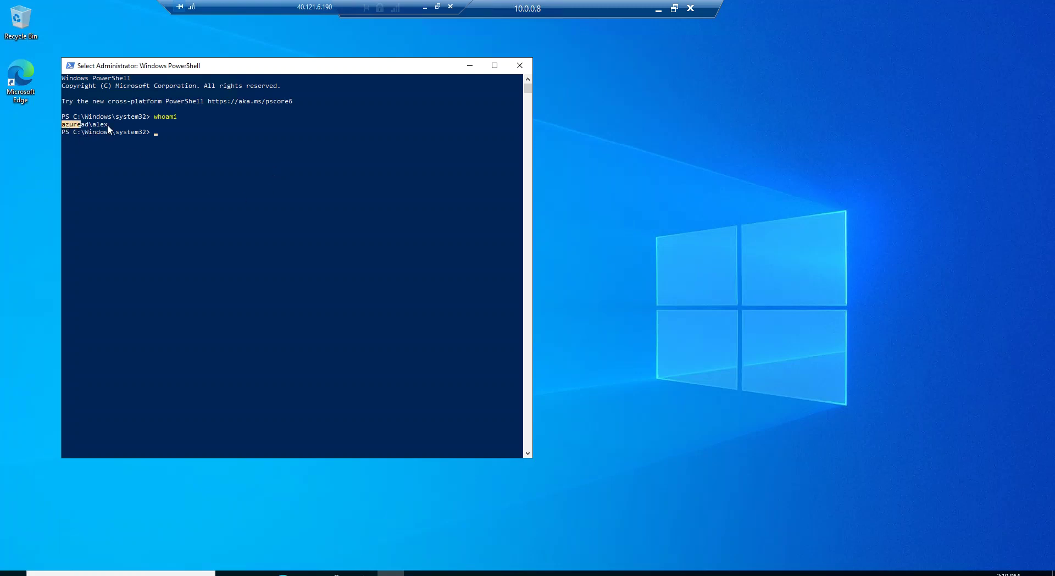
{"action": "left_click", "coordinate": [425, 8]}
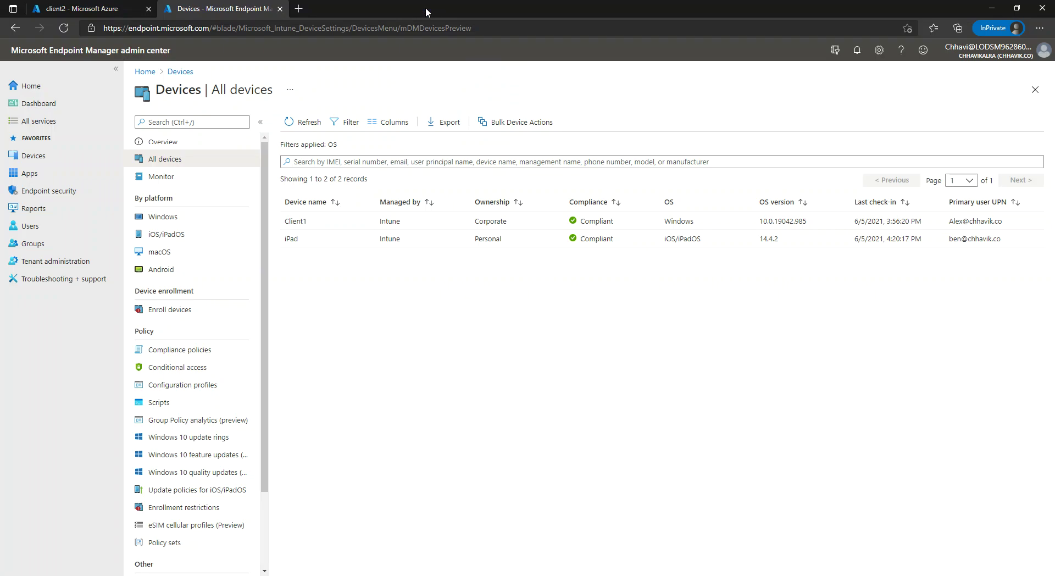
- Reload the Endpoint Manager portal and check Devices > Overview and All devices for client2
{"action": "left_click", "coordinate": [307, 126]}
{"action": "double_click", "coordinate": [336, 6]}
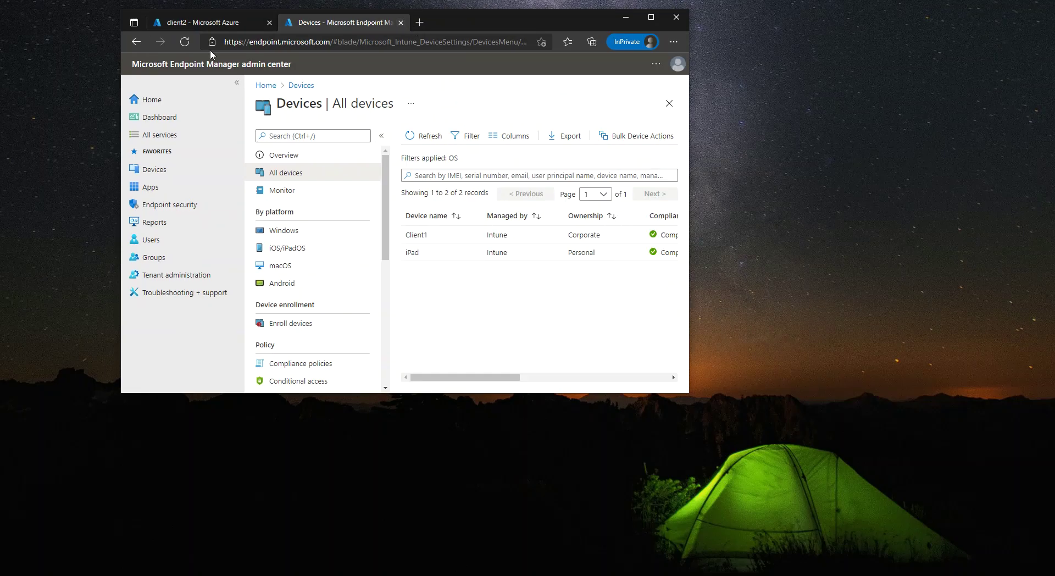
{"action": "left_click", "coordinate": [184, 41]}
{"action": "left_click", "coordinate": [651, 18]}
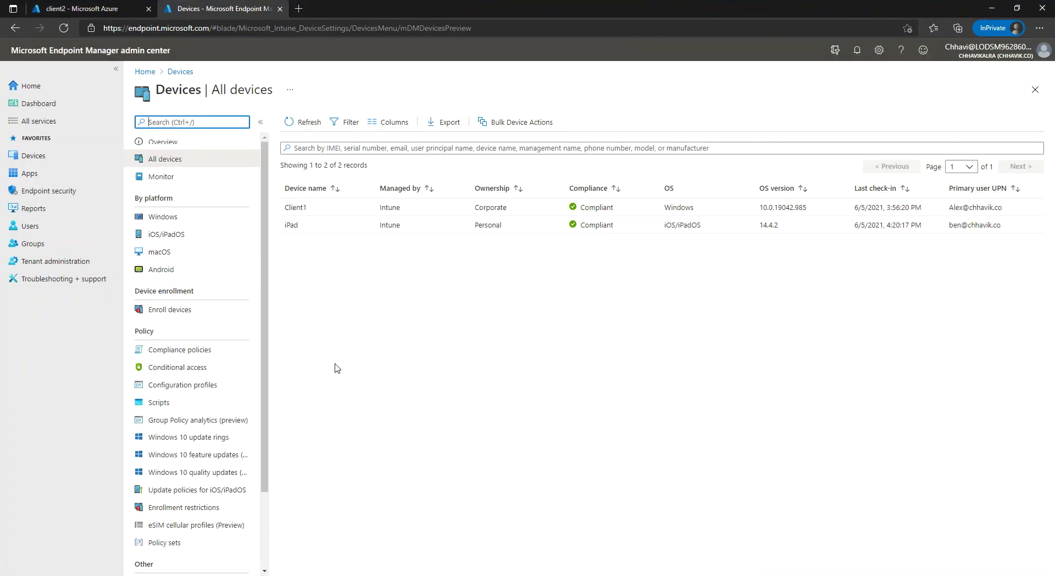
{"action": "left_click", "coordinate": [182, 218]}
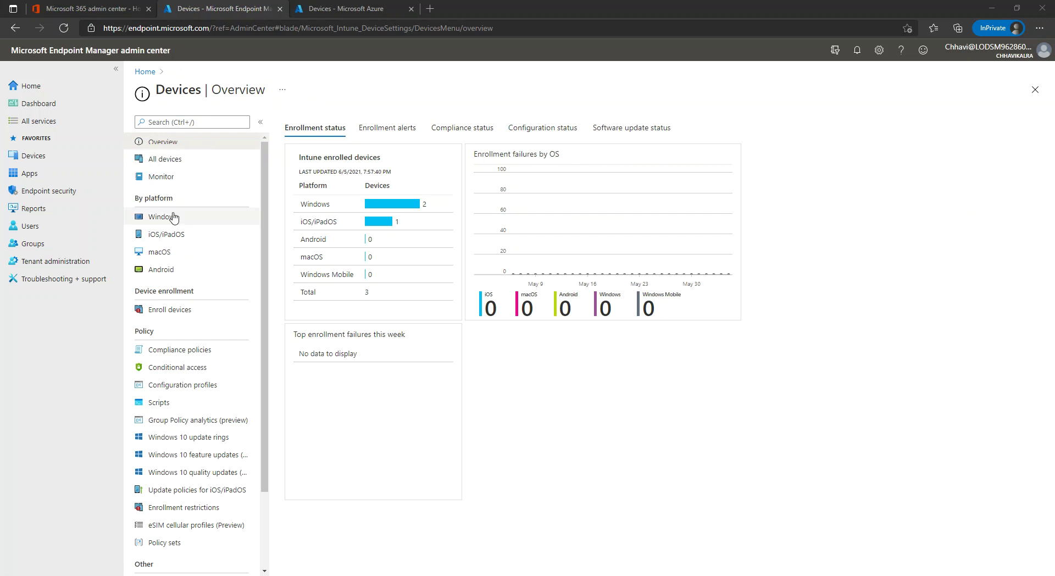
{"action": "left_click", "coordinate": [197, 168]}
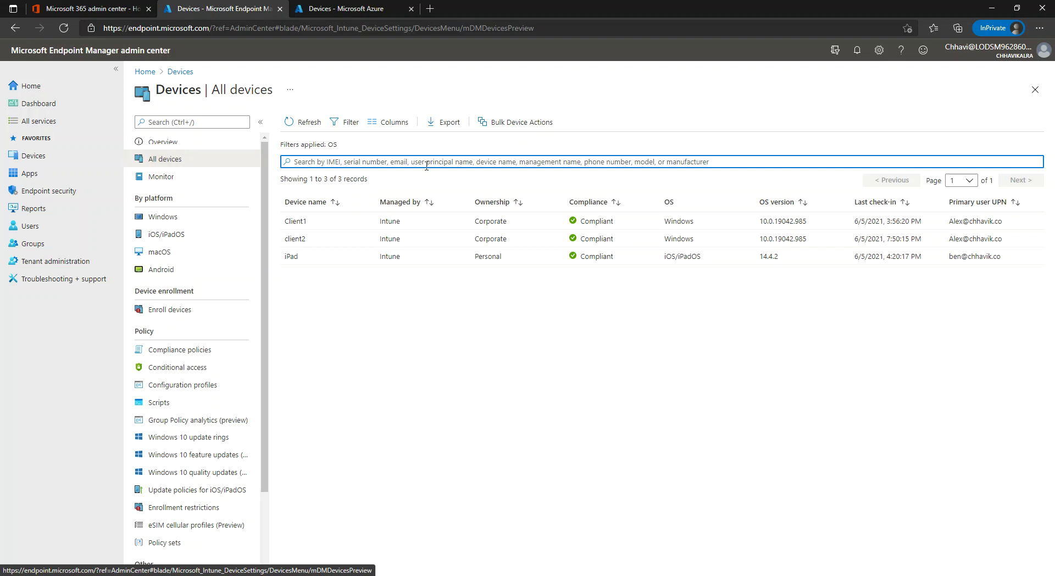
- Filter devices to Windows and open client2's overview
{"action": "left_click", "coordinate": [198, 220]}
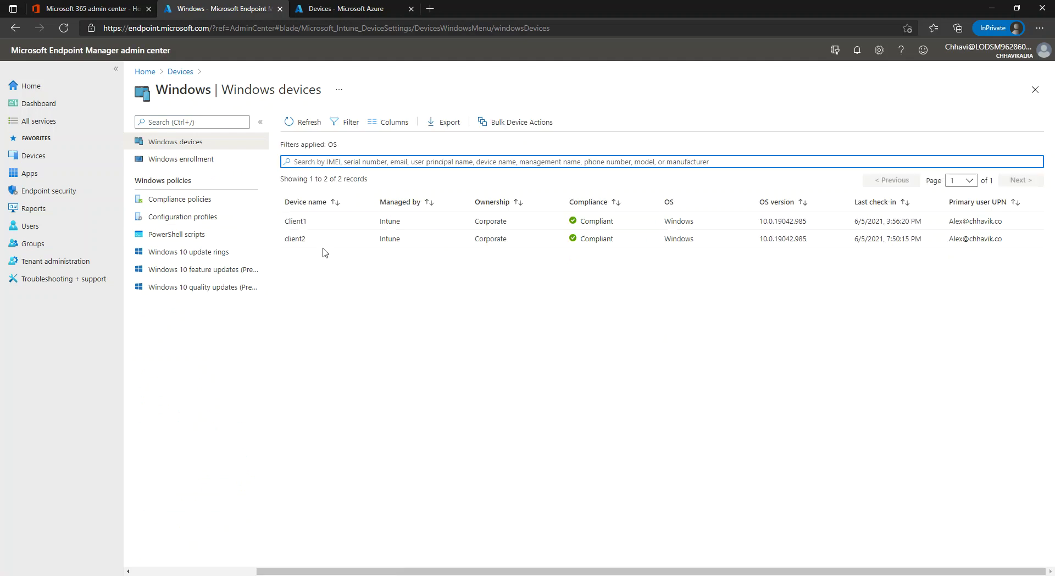
{"action": "left_click", "coordinate": [310, 245]}
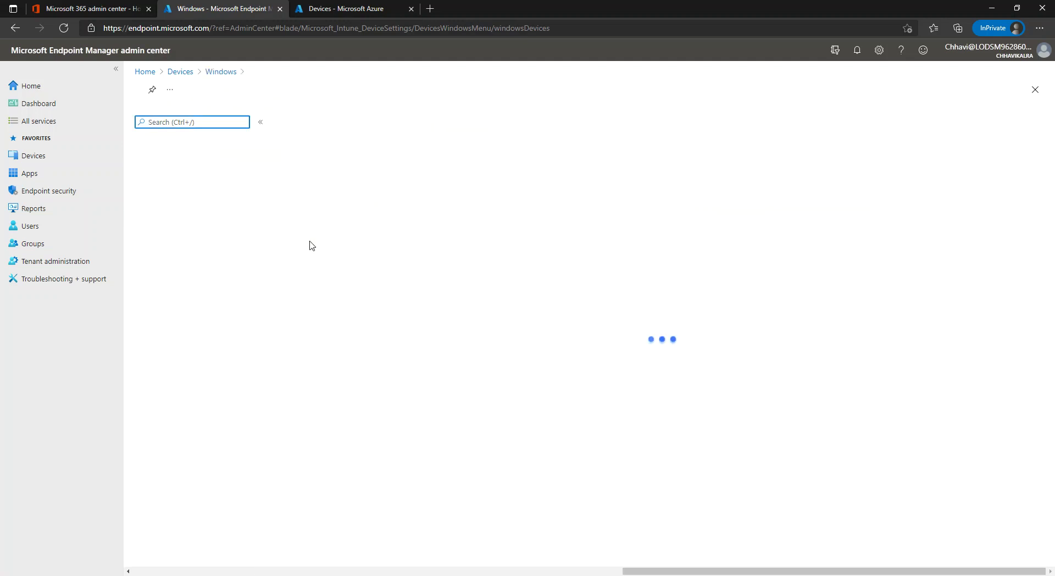